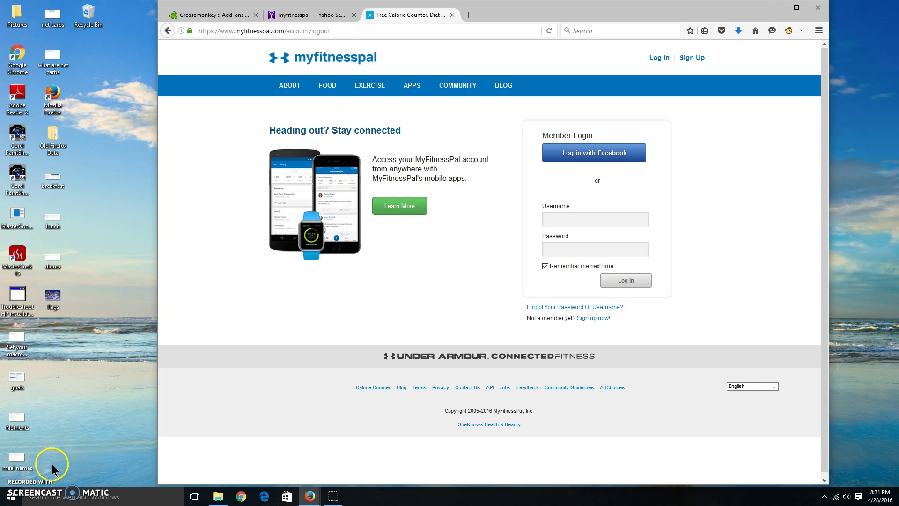
# - Log in to the MyFitnessPal account with Facebook and go to its home page
pyautogui.click(568, 163)
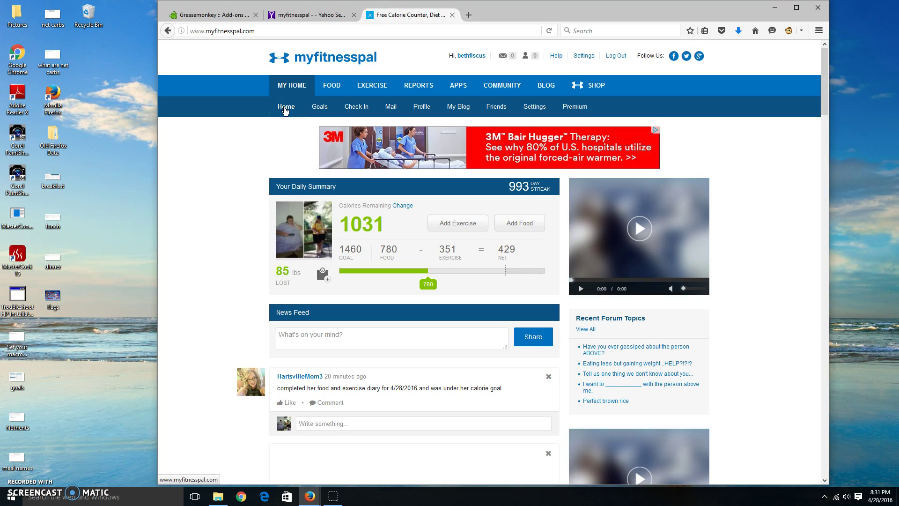
pyautogui.click(287, 107)
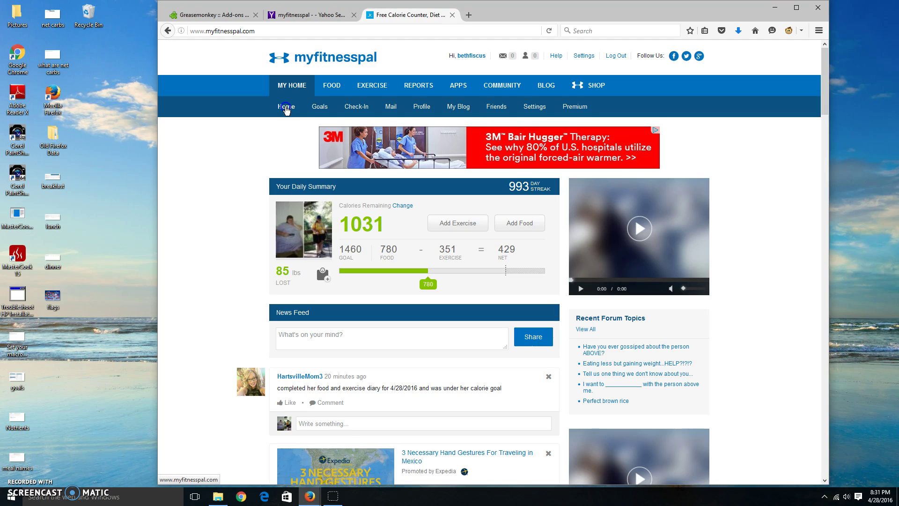
# - Open the daily nutrition goals for editing and set the fat goal to 25%
pyautogui.click(326, 108)
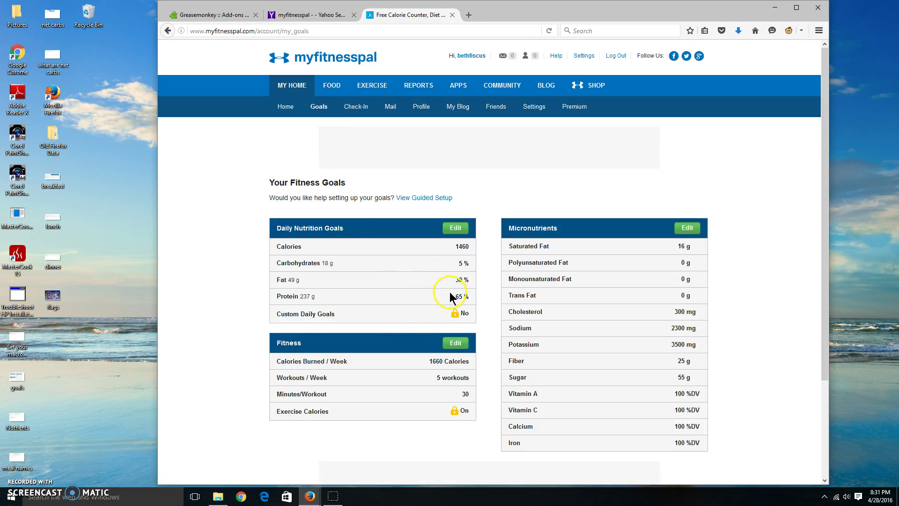
pyautogui.click(456, 229)
pyautogui.click(457, 231)
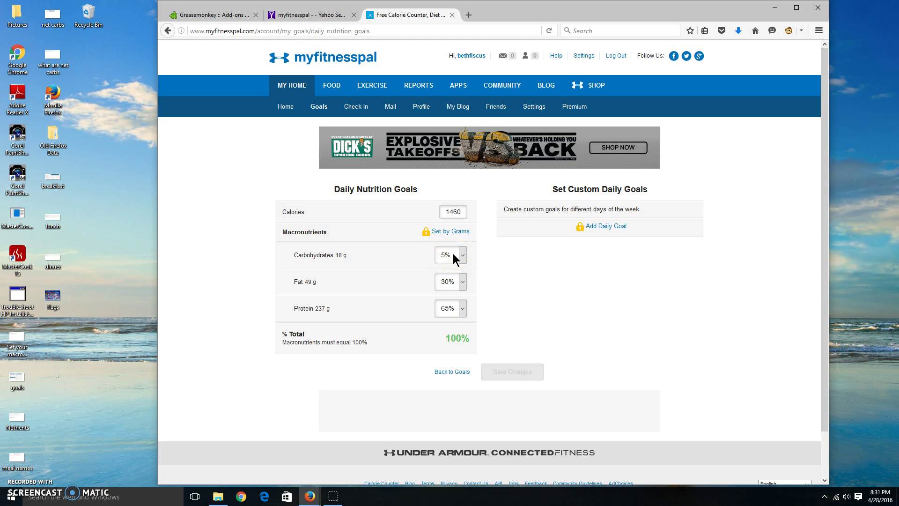
pyautogui.click(450, 282)
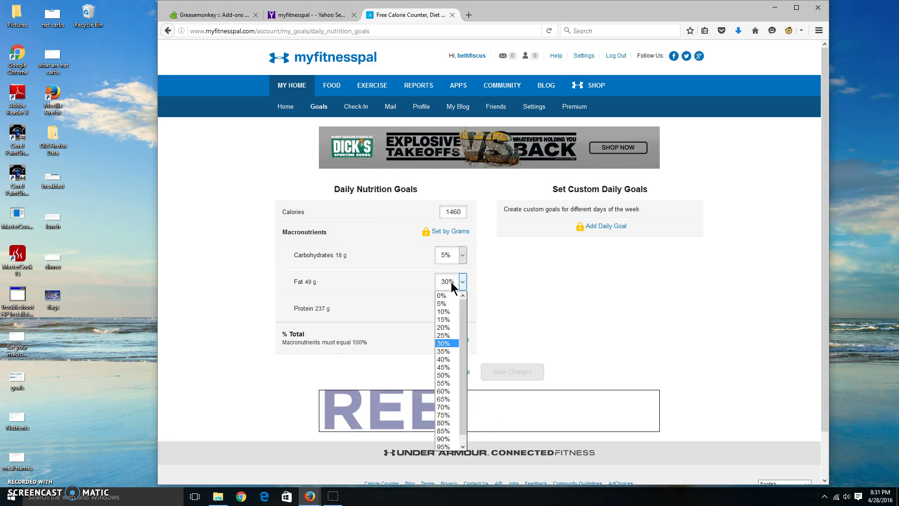
pyautogui.click(445, 336)
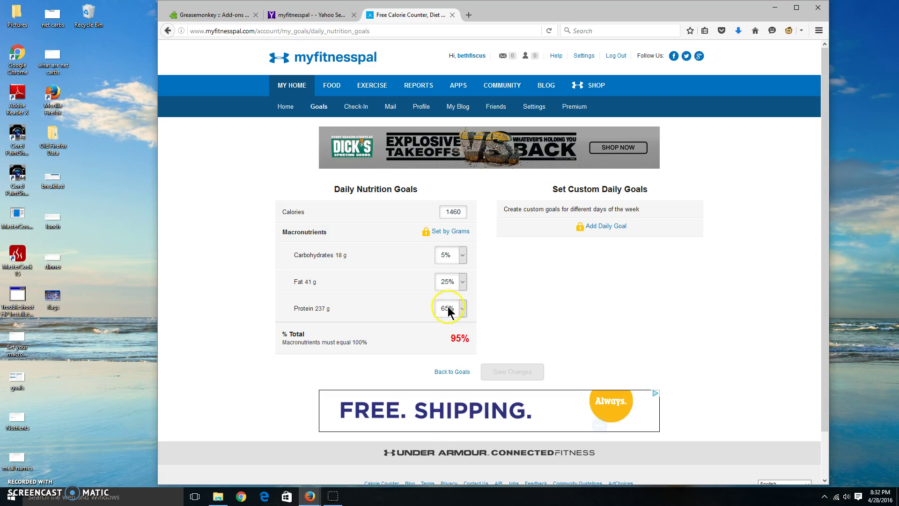
# - Set the protein goal to 70% and save the daily nutrition goals
pyautogui.click(448, 308)
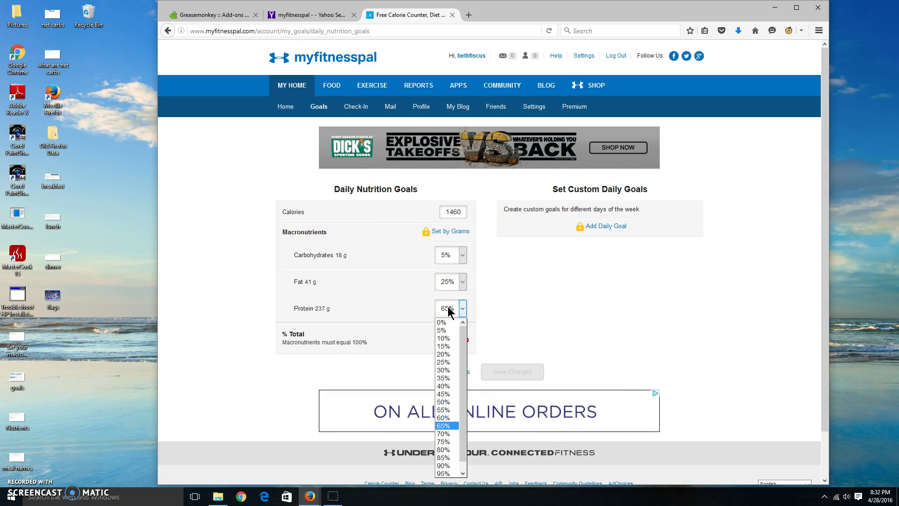
pyautogui.click(455, 451)
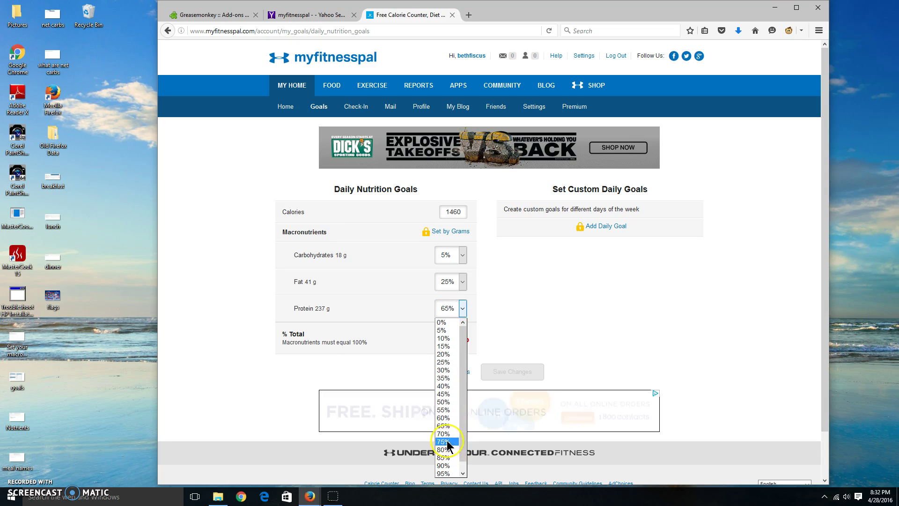
pyautogui.click(449, 433)
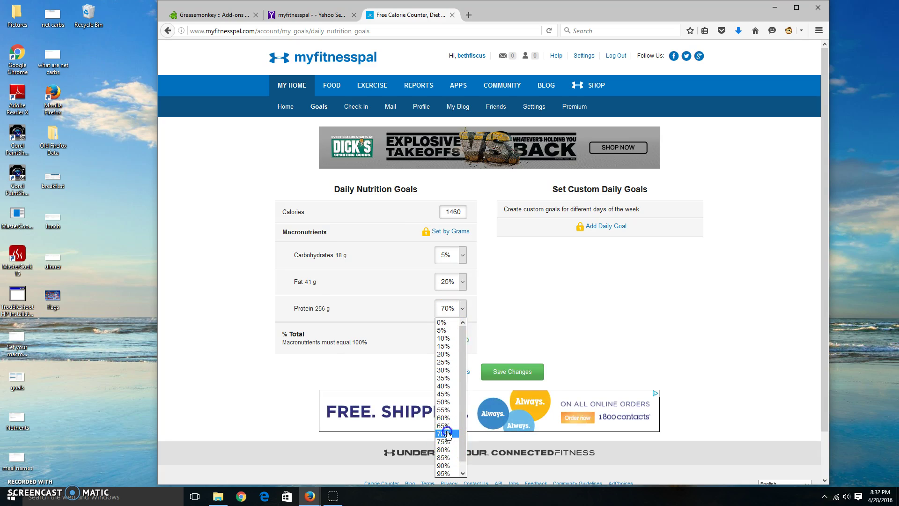
pyautogui.click(504, 374)
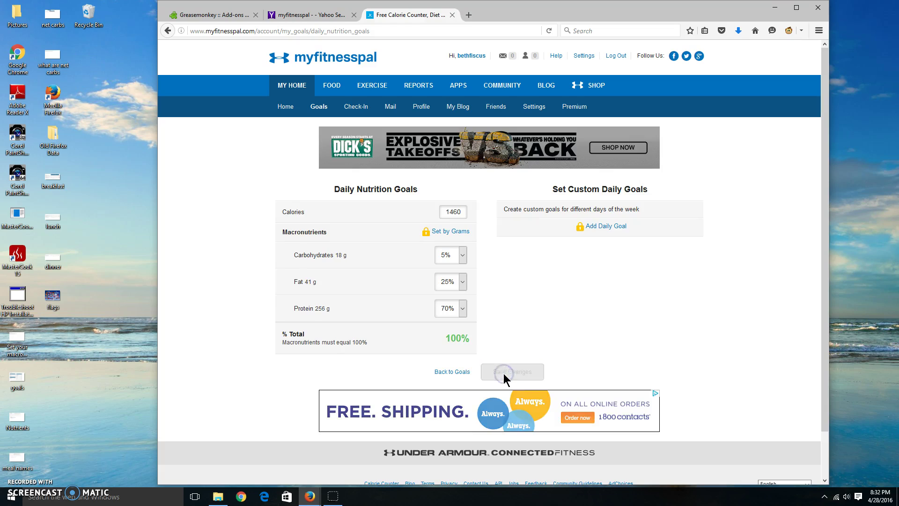
pyautogui.click(498, 324)
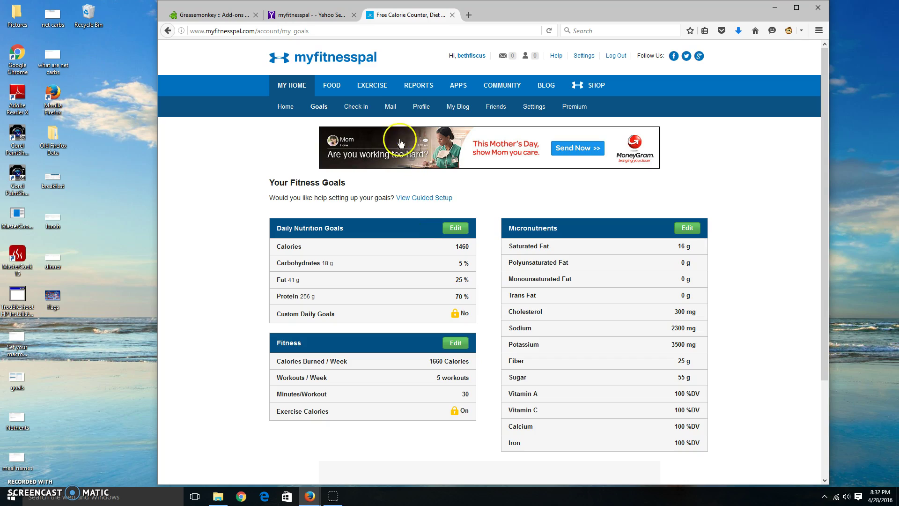
# - Open the food diary to view the day's entries and nutrient columns
pyautogui.click(334, 86)
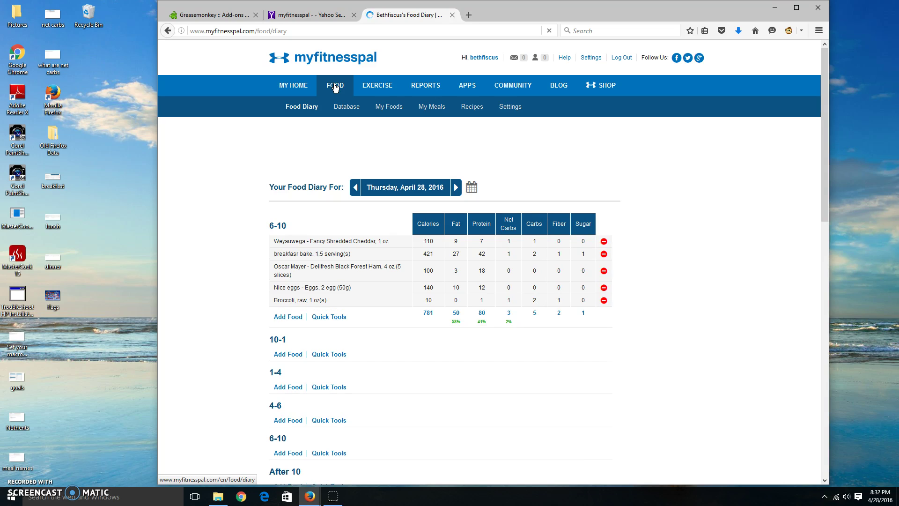
pyautogui.click(304, 111)
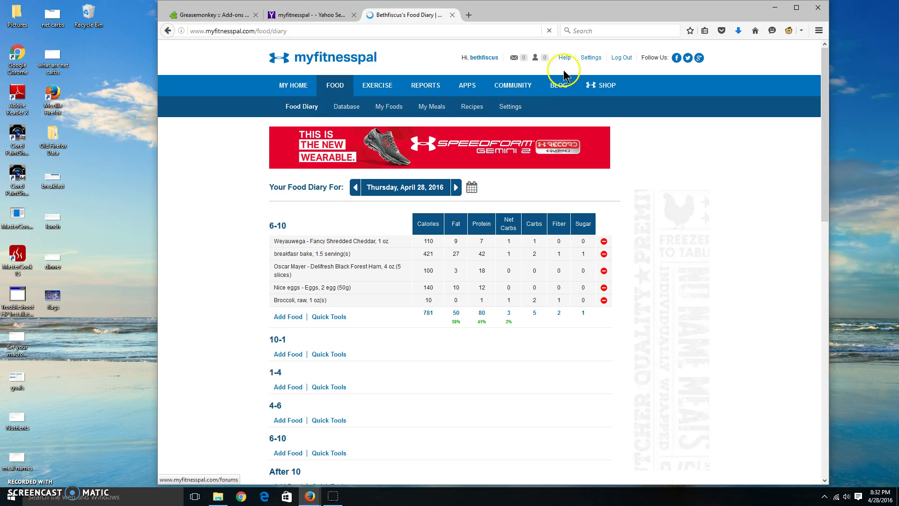
# - Open the account's diary settings and review the tracked nutrients and the meal names
pyautogui.click(591, 58)
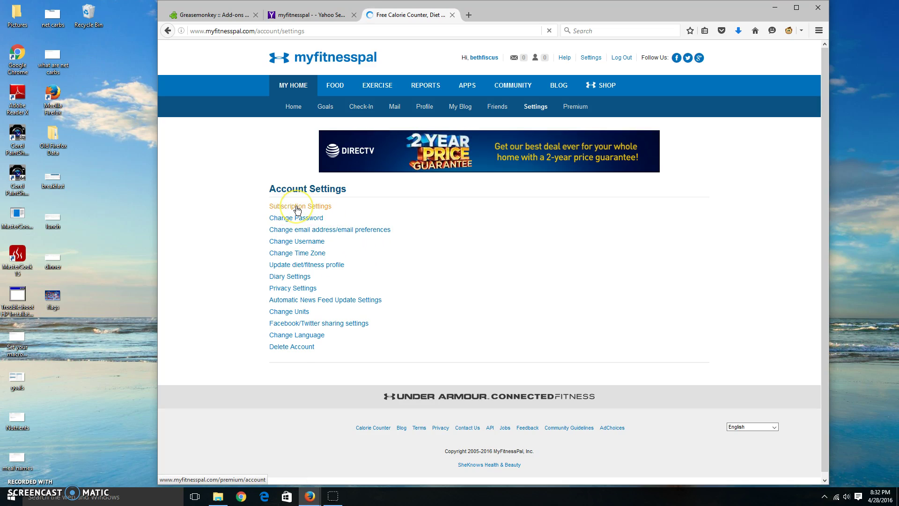
pyautogui.click(292, 278)
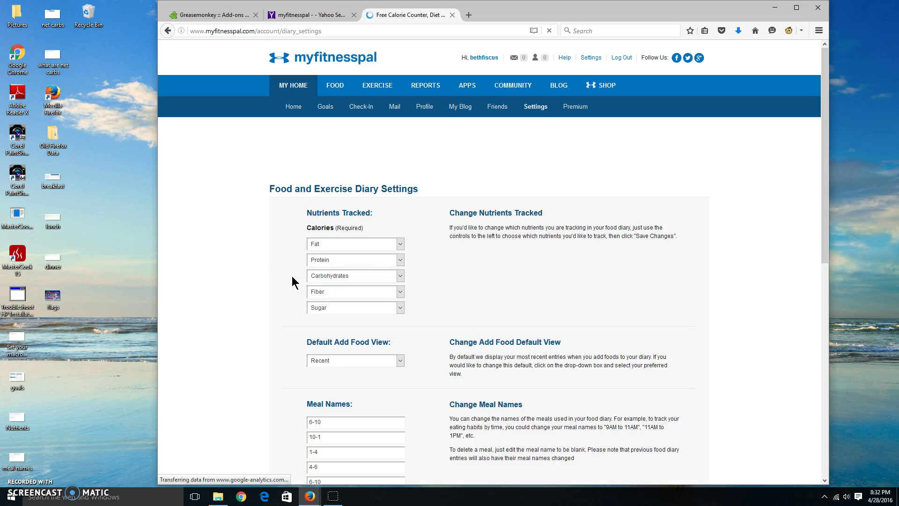
pyautogui.click(329, 291)
pyautogui.click(333, 289)
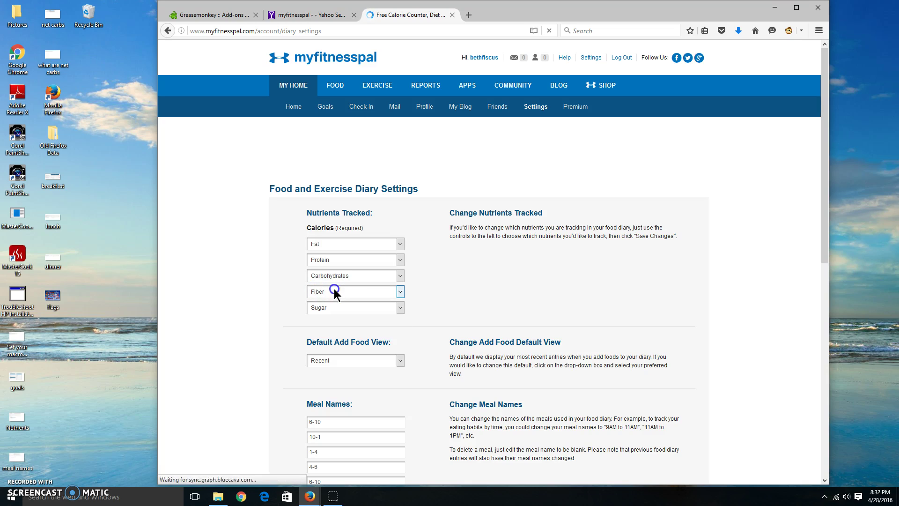
pyautogui.scroll(-2, 346, 283)
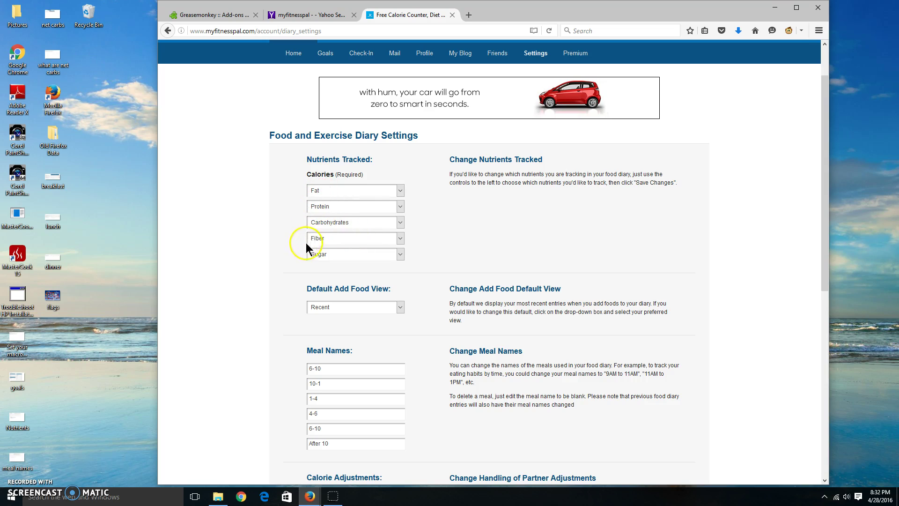
pyautogui.scroll(-2, 396, 338)
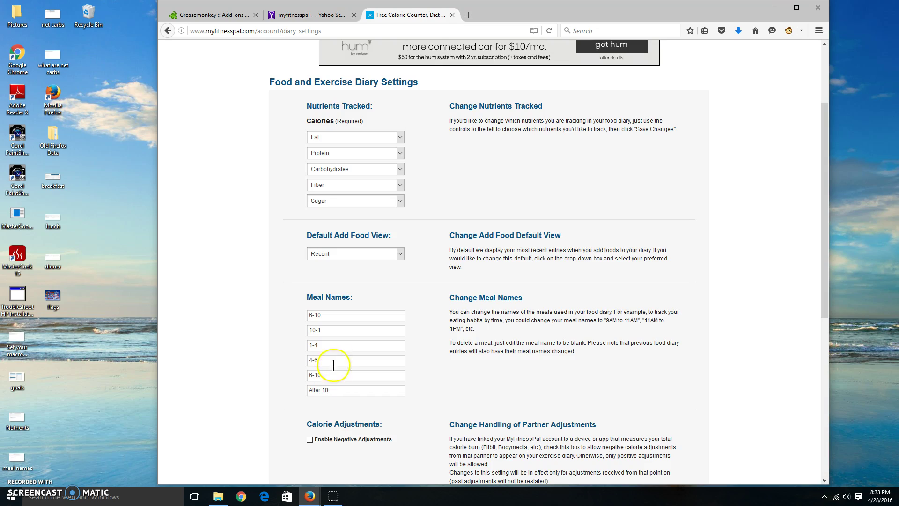
# - Rename the first meal in the diary settings as "morning"
pyautogui.click(335, 313)
pyautogui.moveTo(312, 320); pyautogui.dragTo(286, 323)
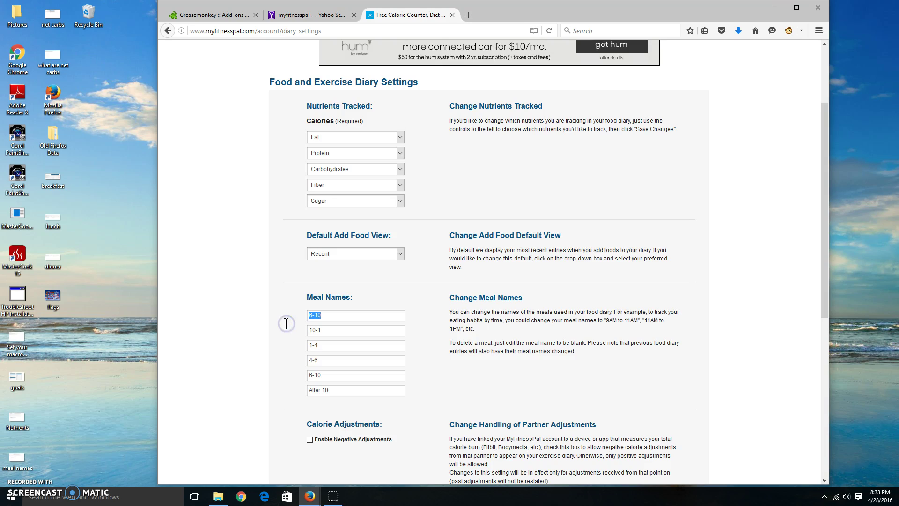
pyautogui.write('morning')
# - Restore the first meal's name to 6-10
pyautogui.press('BackSpace')
pyautogui.press('BackSpace')
pyautogui.press('BackSpace')
pyautogui.press('BackSpace')
pyautogui.press('BackSpace')
pyautogui.press('BackSpace')
pyautogui.press('BackSpace')
pyautogui.press('BackSpace')
pyautogui.write('10')
# - Review the diary sharing options and save the diary settings
pyautogui.scroll(-7, 475, 303)
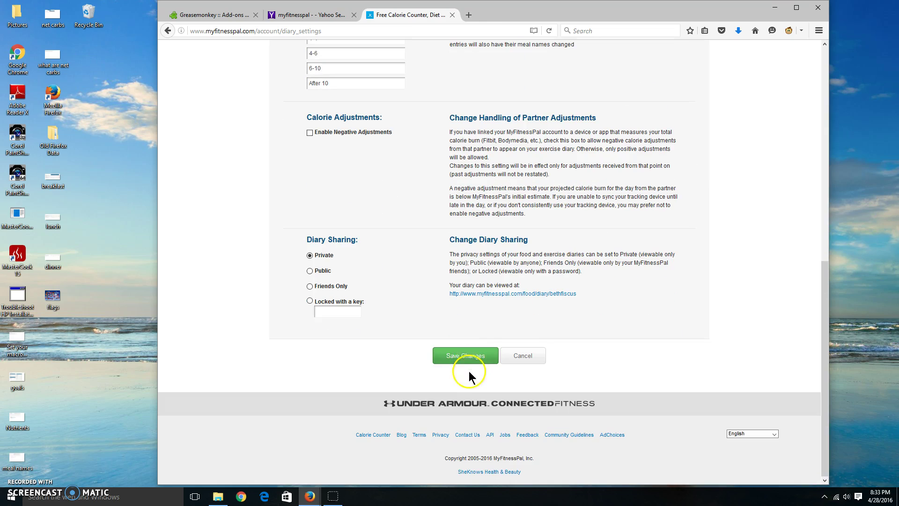
pyautogui.scroll(4, 429, 386)
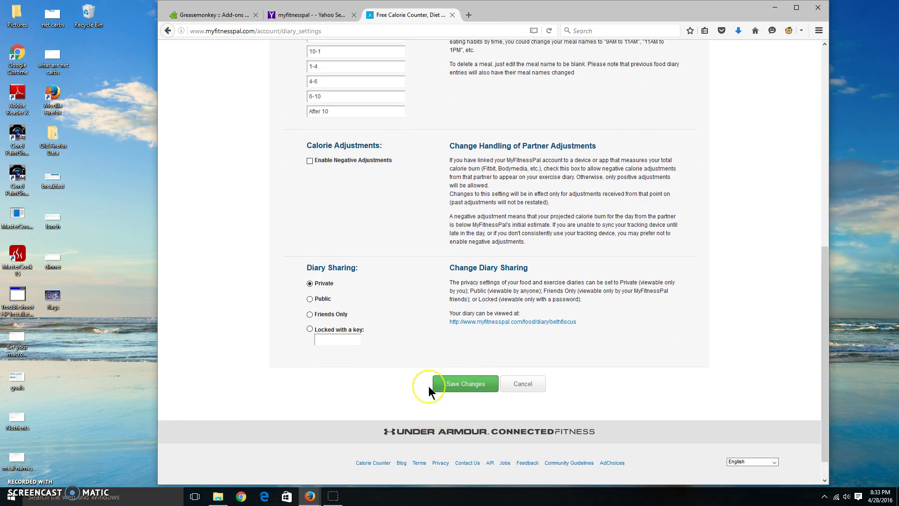
pyautogui.scroll(-3, 428, 386)
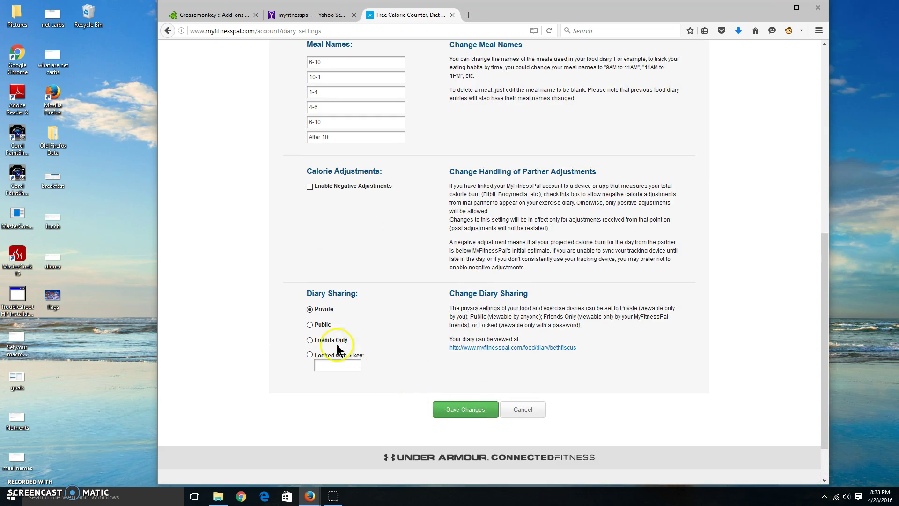
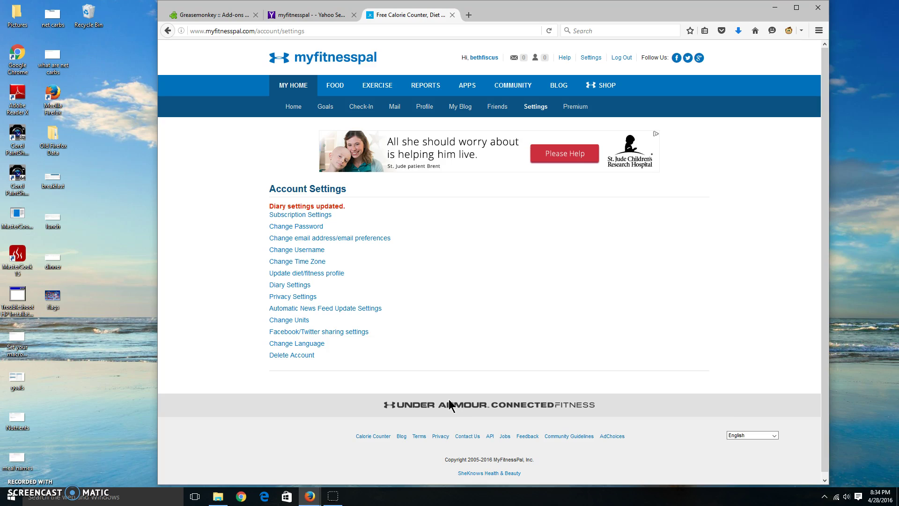
pyautogui.click(444, 406)
pyautogui.scroll(-1, 292, 168)
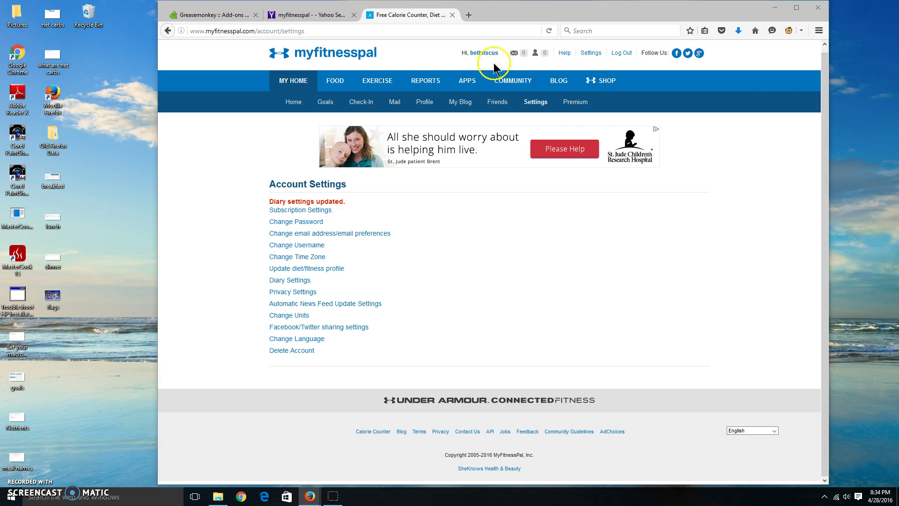
# - Look at the Greasemonkey add-on page in the other browser tab and return to MyFitnessPal
pyautogui.click(198, 19)
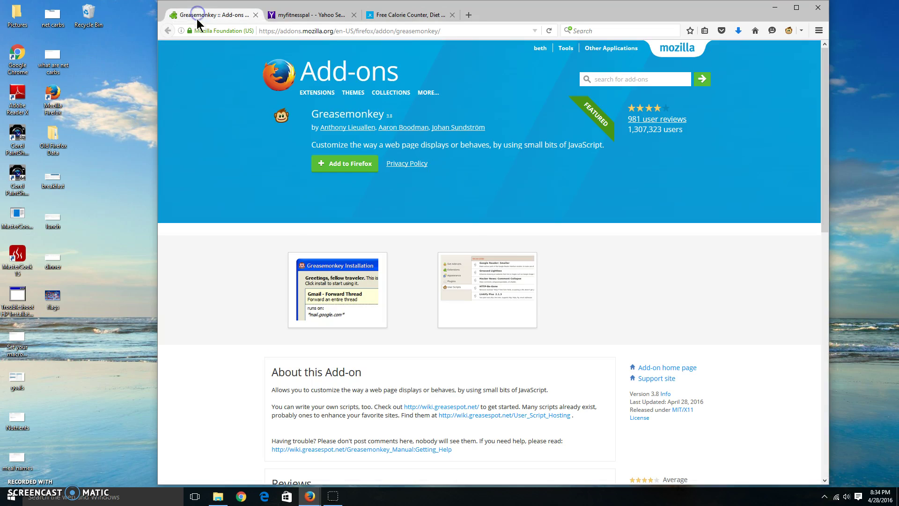
pyautogui.moveTo(340, 94)
pyautogui.click(404, 15)
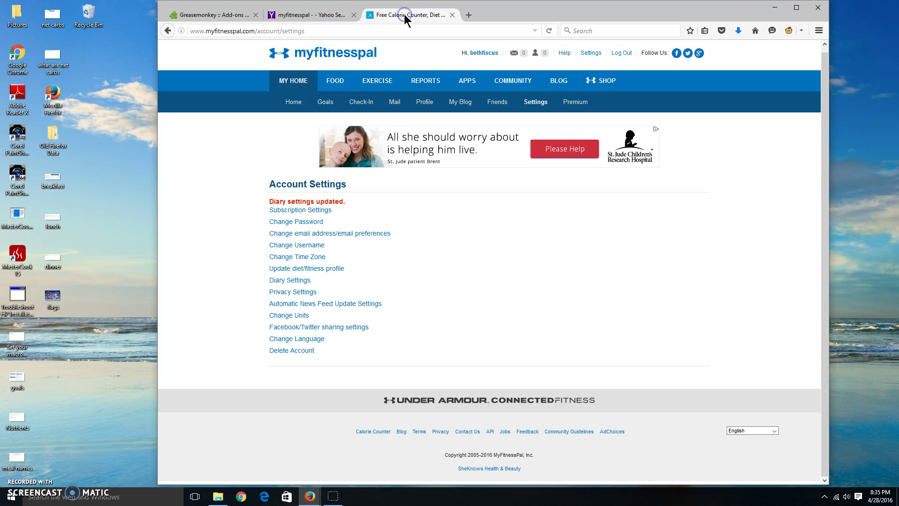
# - Add 3.1 ounces of asparagus from the recent foods to the 10-1 meal in the food diary
pyautogui.click(335, 82)
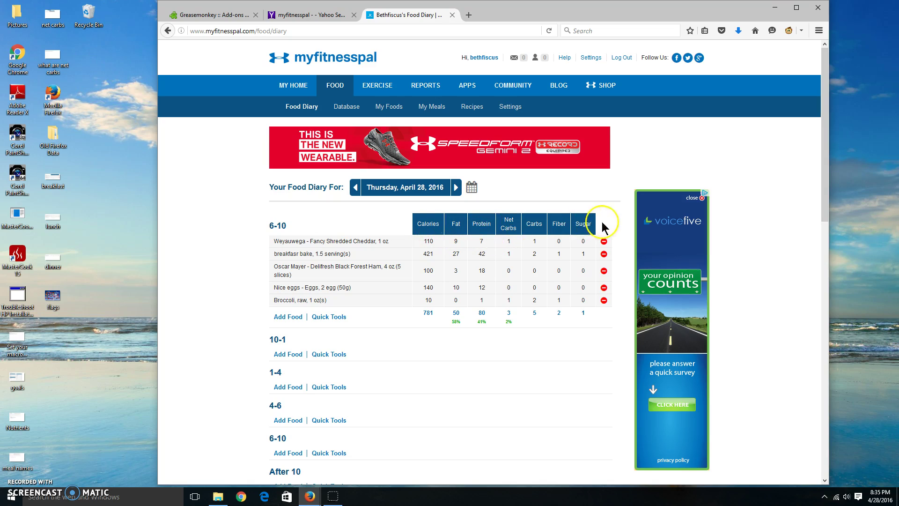
pyautogui.click(291, 356)
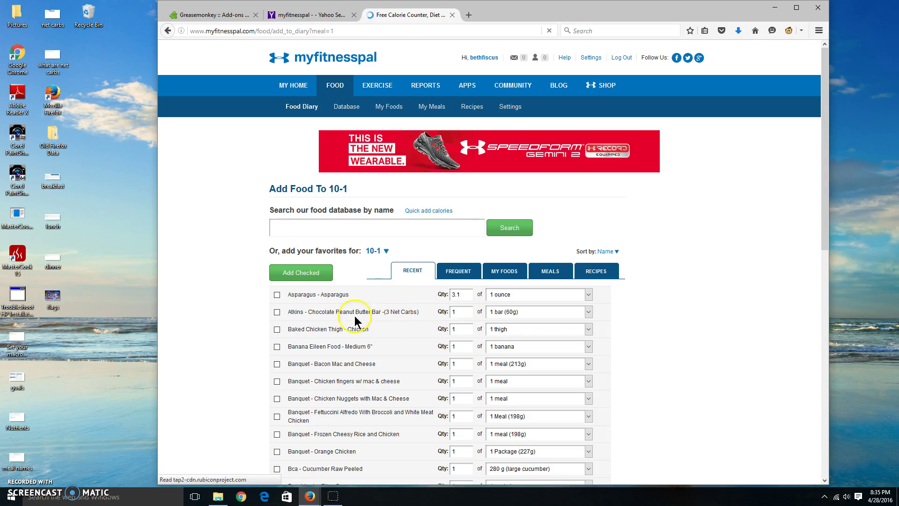
pyautogui.click(277, 295)
pyautogui.click(310, 274)
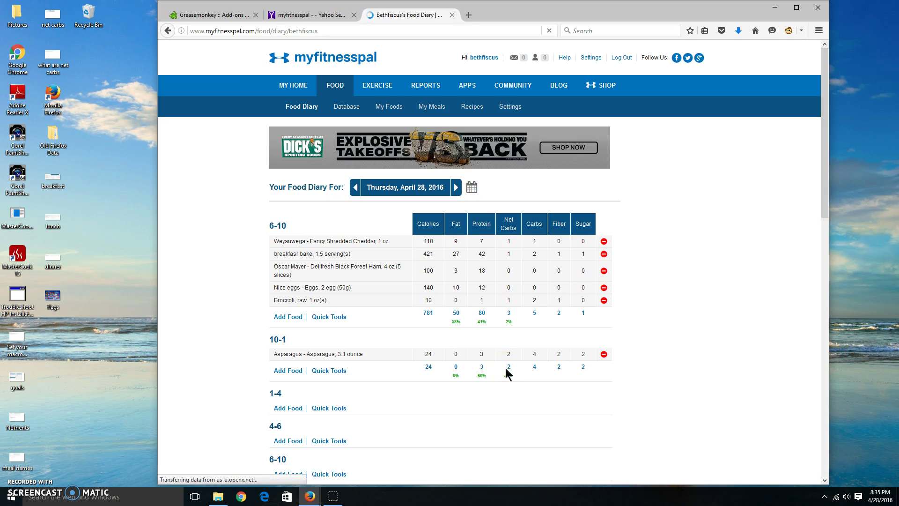
pyautogui.click(326, 382)
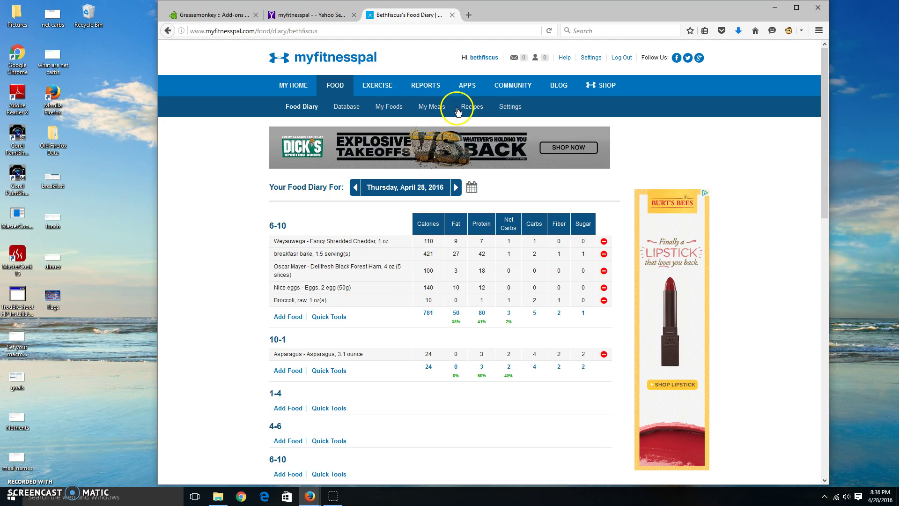
# - Open the pizza burger recipe from the recipe box and examine its ingredients and nutrition facts
pyautogui.click(473, 108)
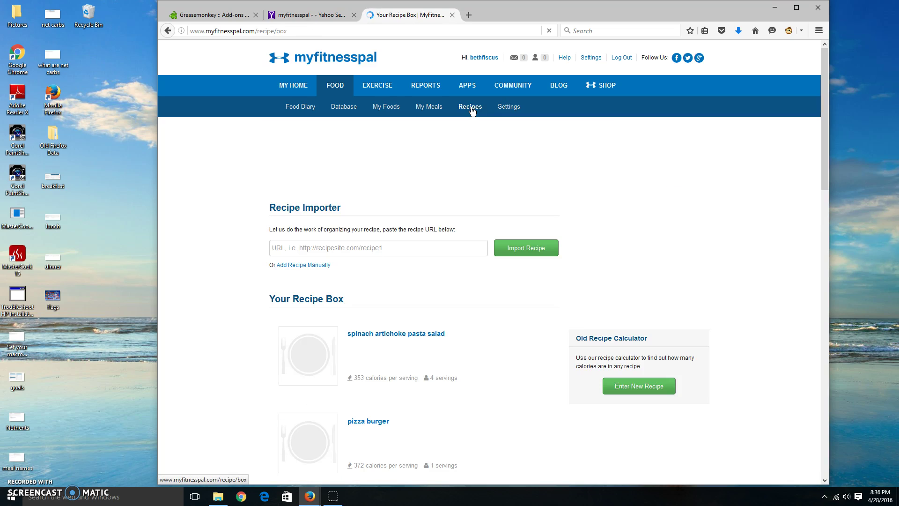
pyautogui.scroll(-3, 419, 287)
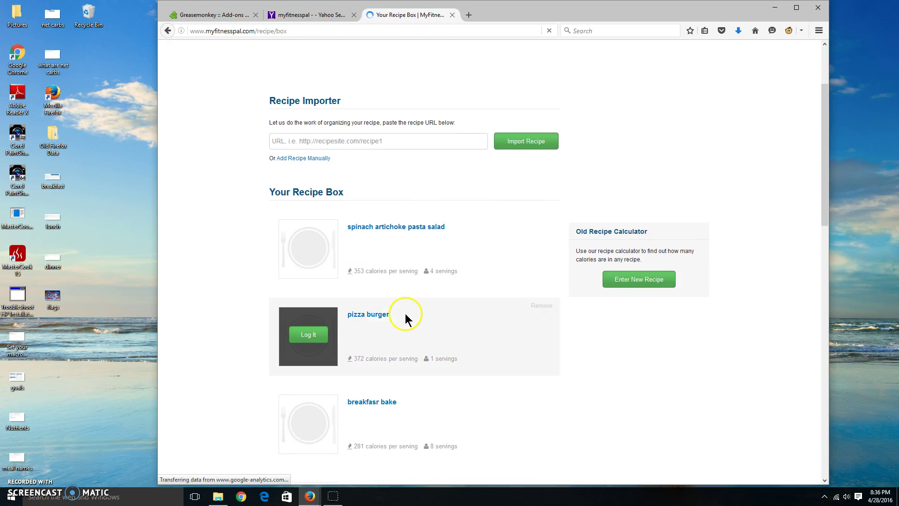
pyautogui.click(369, 317)
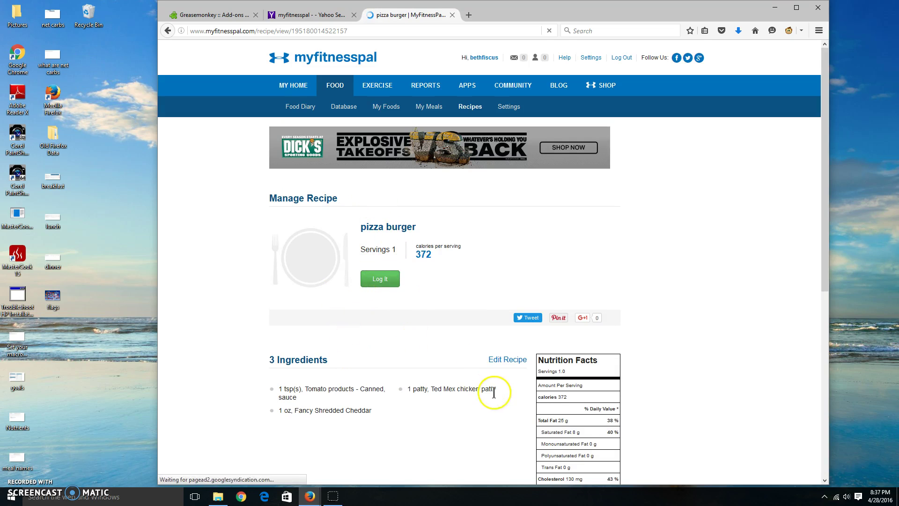
pyautogui.scroll(-3, 487, 391)
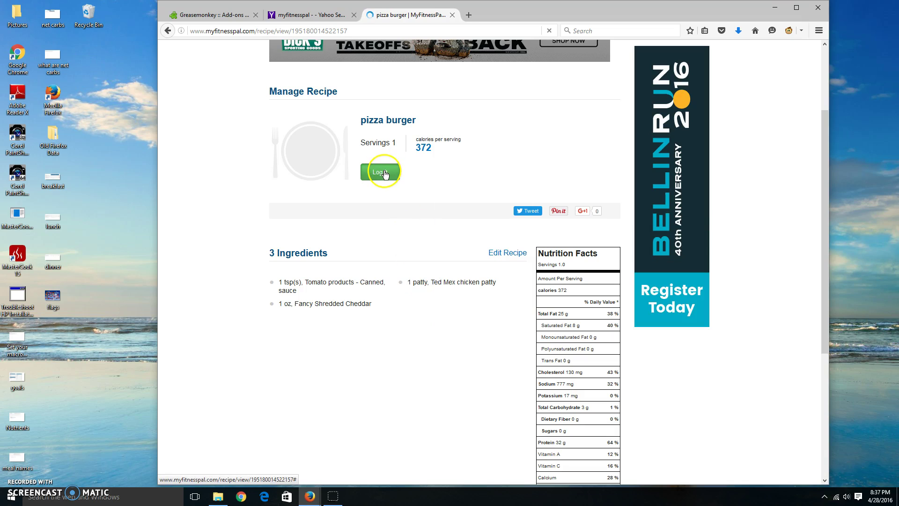
pyautogui.scroll(3, 381, 251)
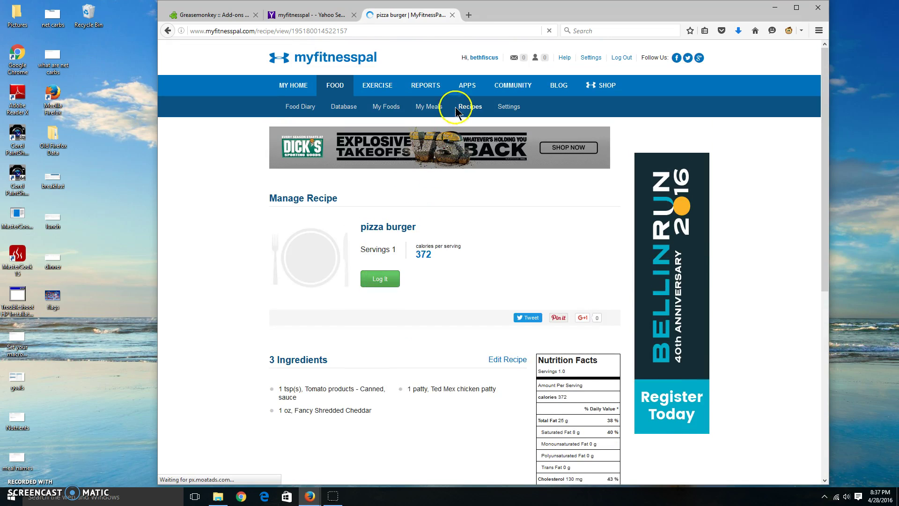
# - Return to the recipe box and search the web for "low carb" in a new browser tab
pyautogui.click(473, 110)
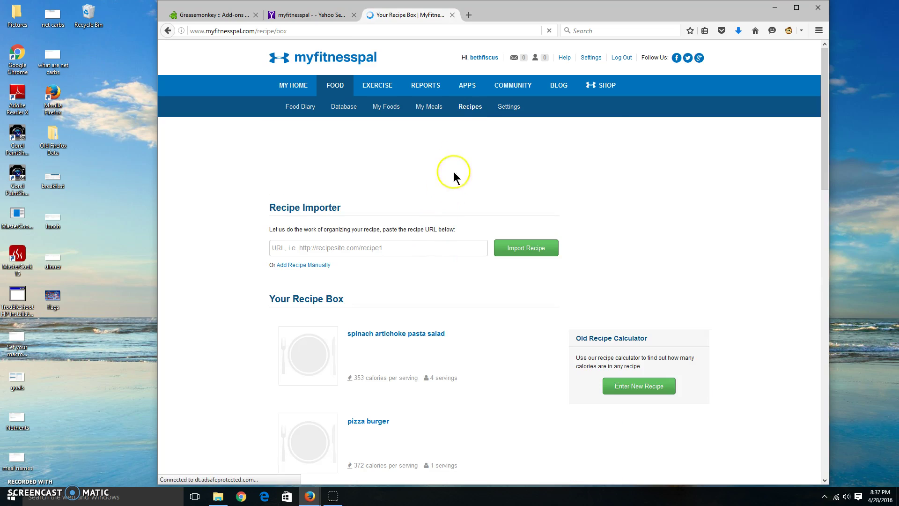
pyautogui.click(471, 17)
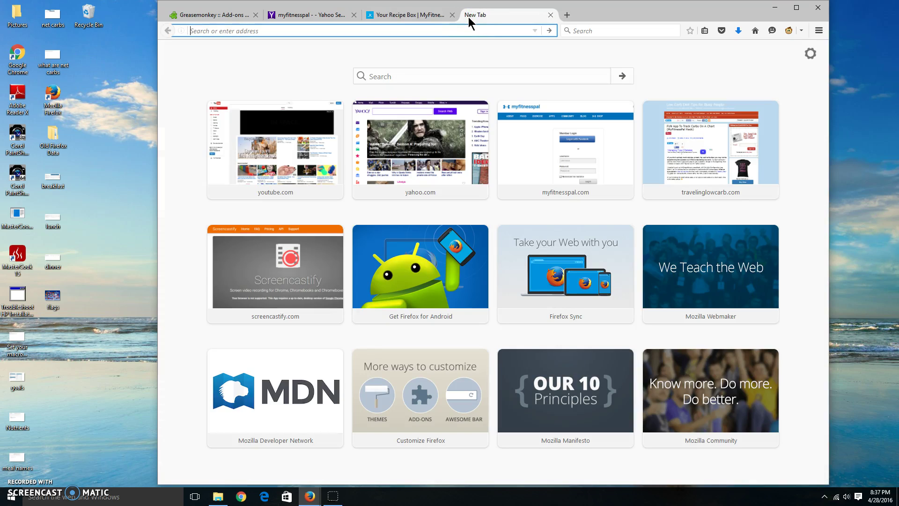
pyautogui.write('low ')
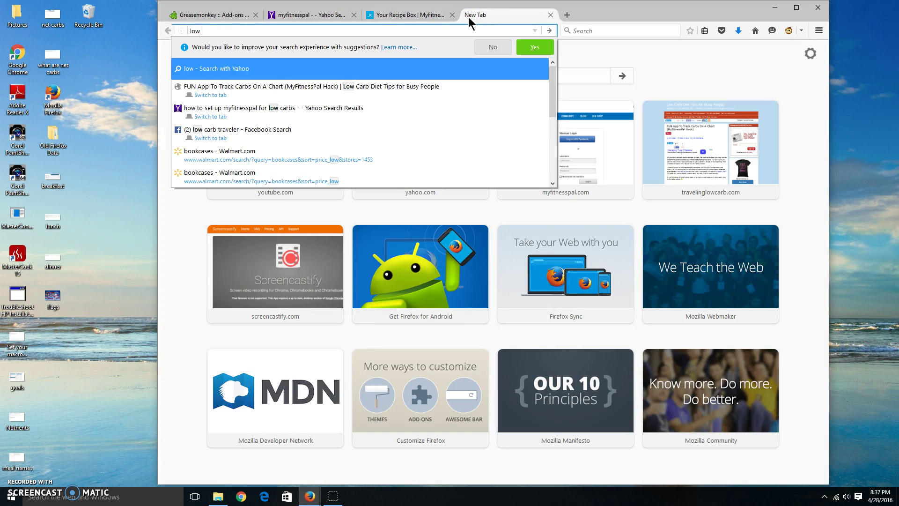
pyautogui.write('carb')
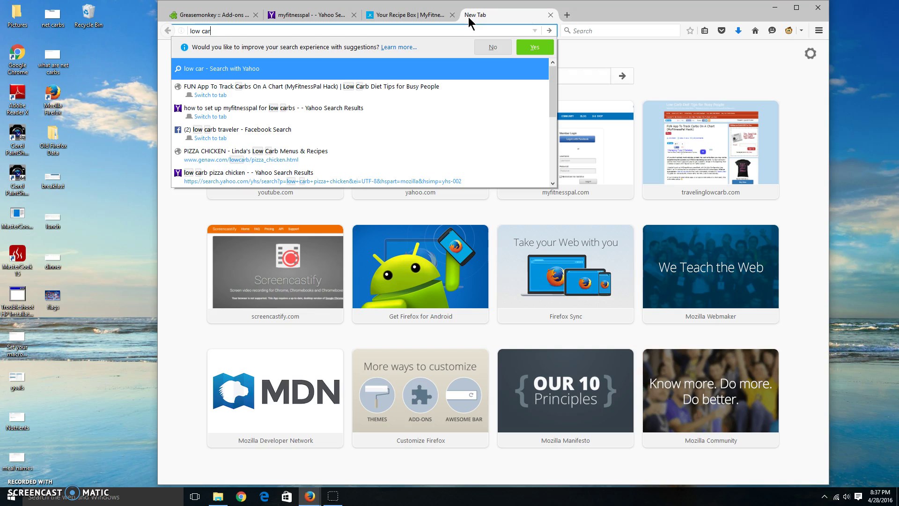
pyautogui.press('Return')
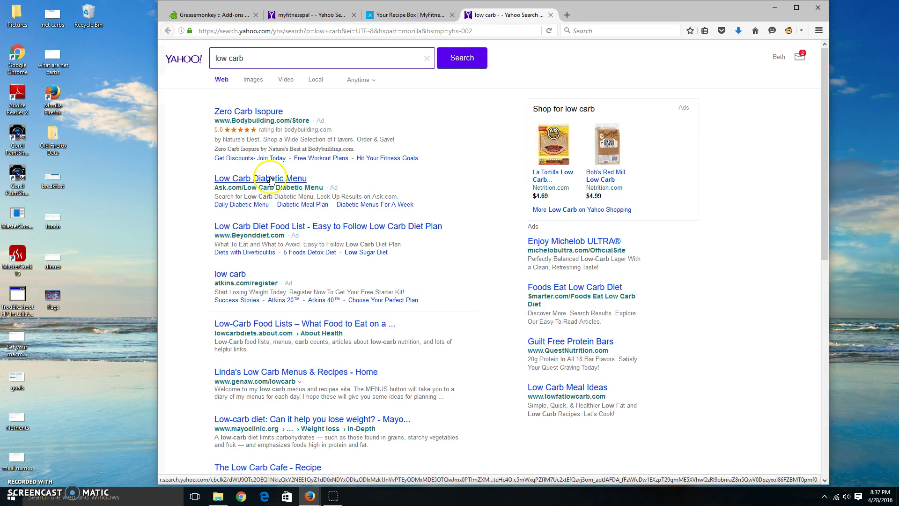
pyautogui.click(257, 227)
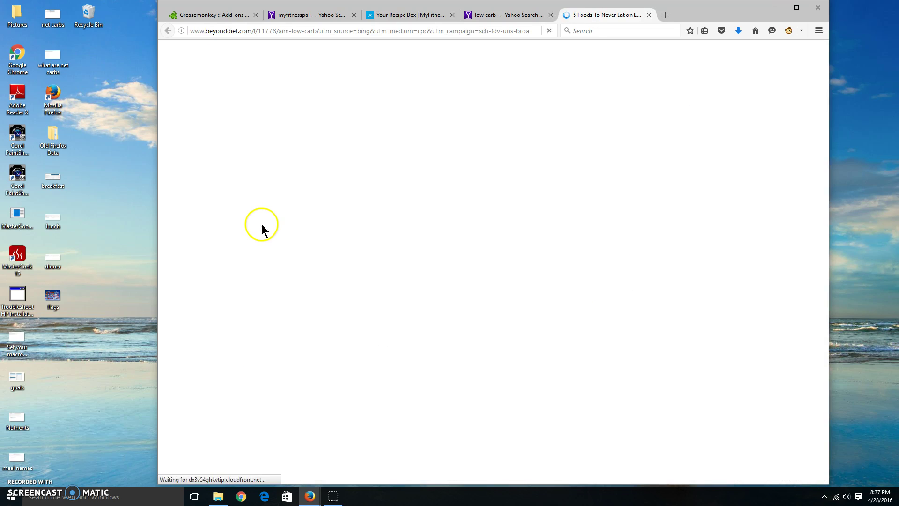
pyautogui.scroll(-10, 276, 240)
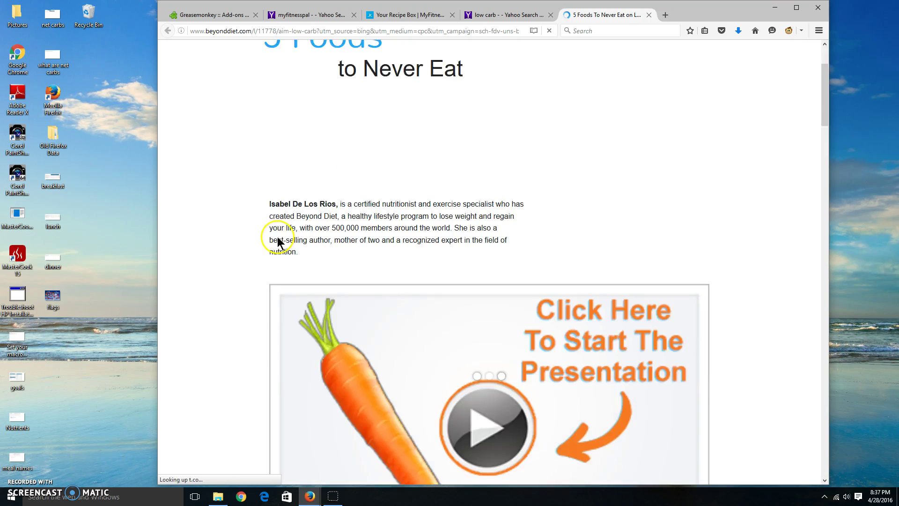
pyautogui.scroll(5, 280, 242)
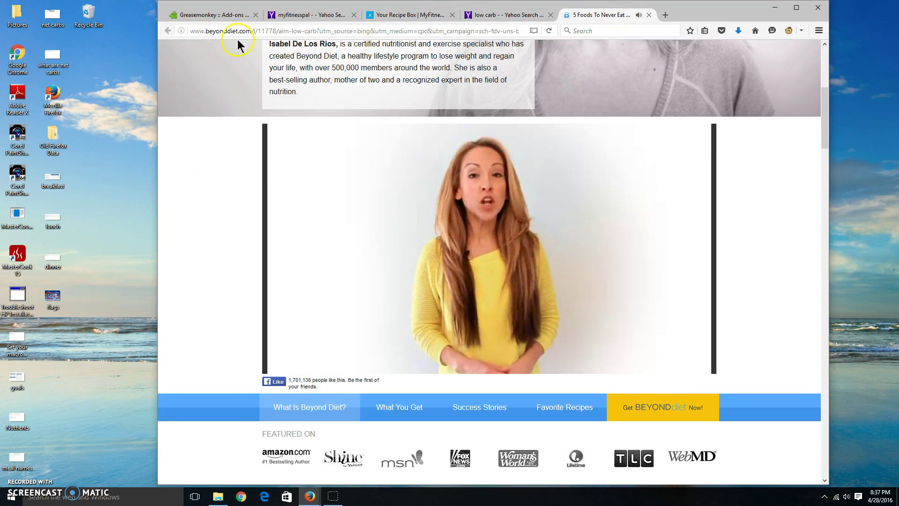
pyautogui.click(169, 31)
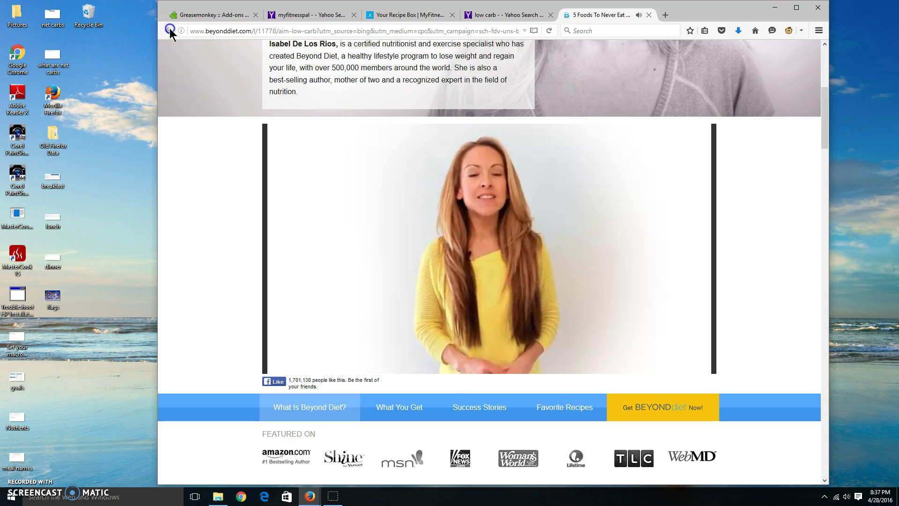
pyautogui.click(649, 15)
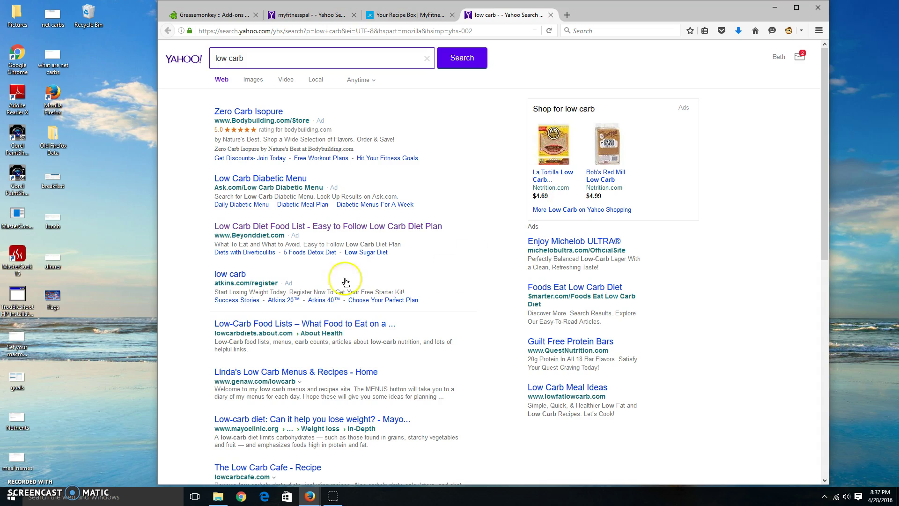
# - Refine the web search to "low-carb recipes for dinner"
pyautogui.scroll(-2, 231, 321)
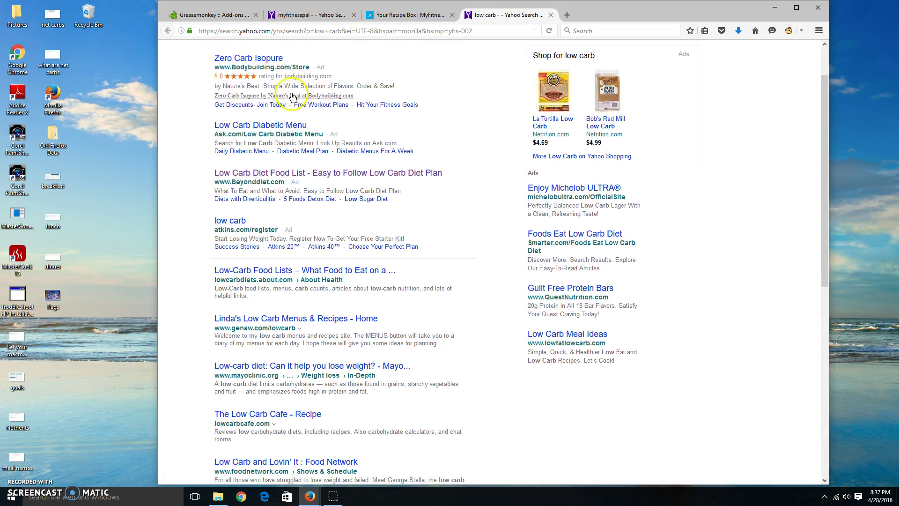
pyautogui.scroll(2, 287, 80)
pyautogui.click(263, 57)
pyautogui.write('rec')
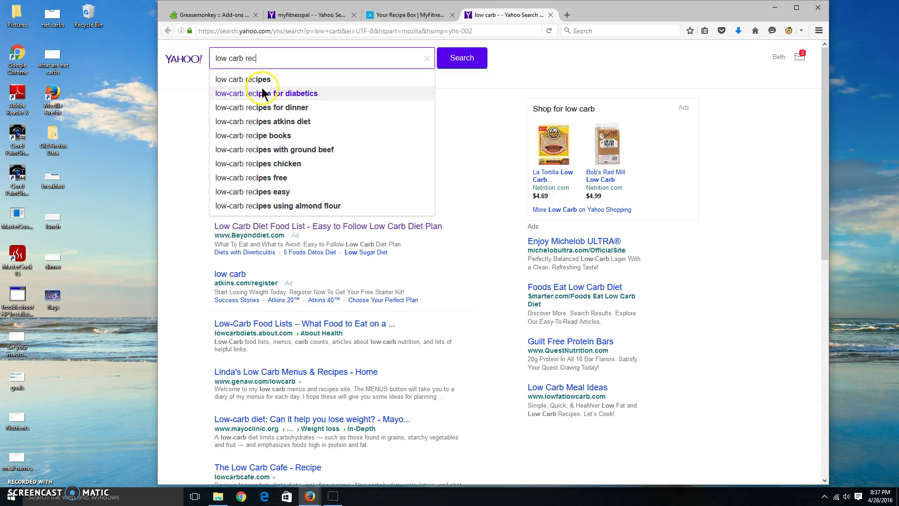
pyautogui.click(264, 108)
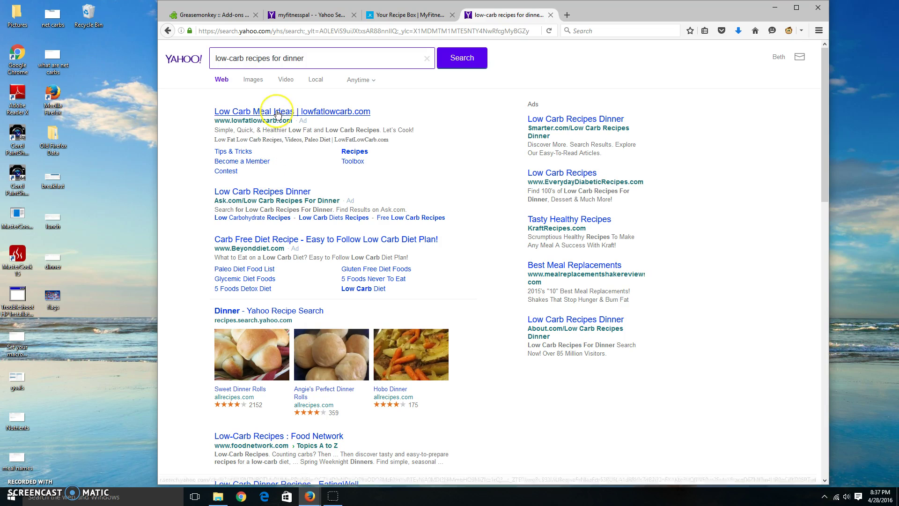
# - Open the Asparagus & Garlic Mahi Mahi recipe from lowfatlowcarb.com's Fish & Seafood category and read its ingredients and directions
pyautogui.click(277, 113)
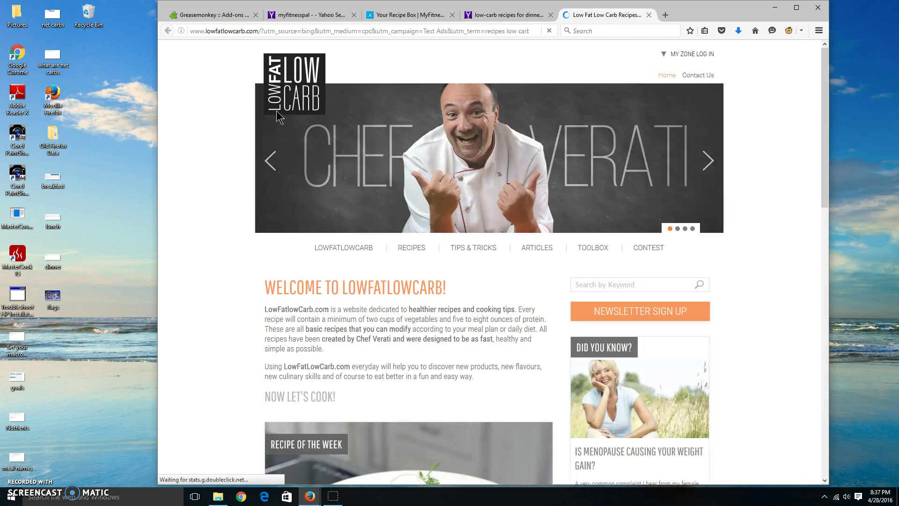
pyautogui.scroll(-3, 291, 260)
pyautogui.scroll(-3, 291, 260)
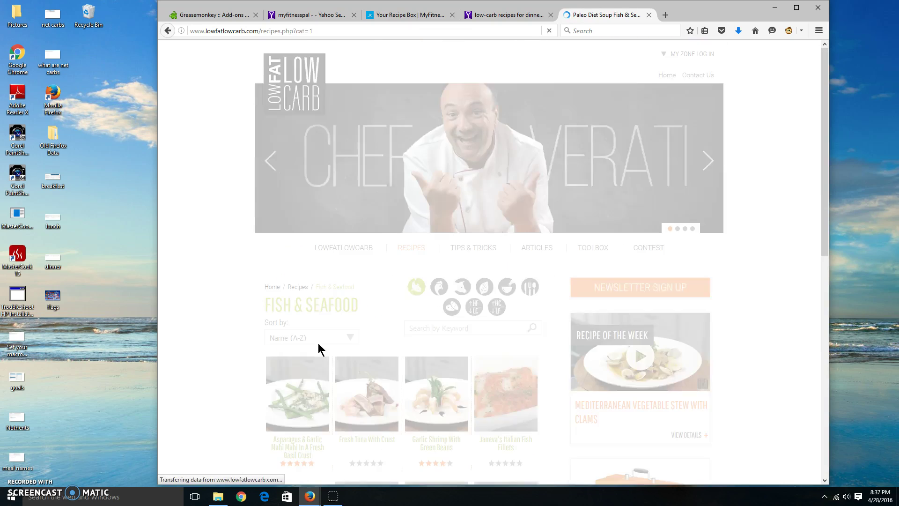
pyautogui.scroll(-1, 354, 354)
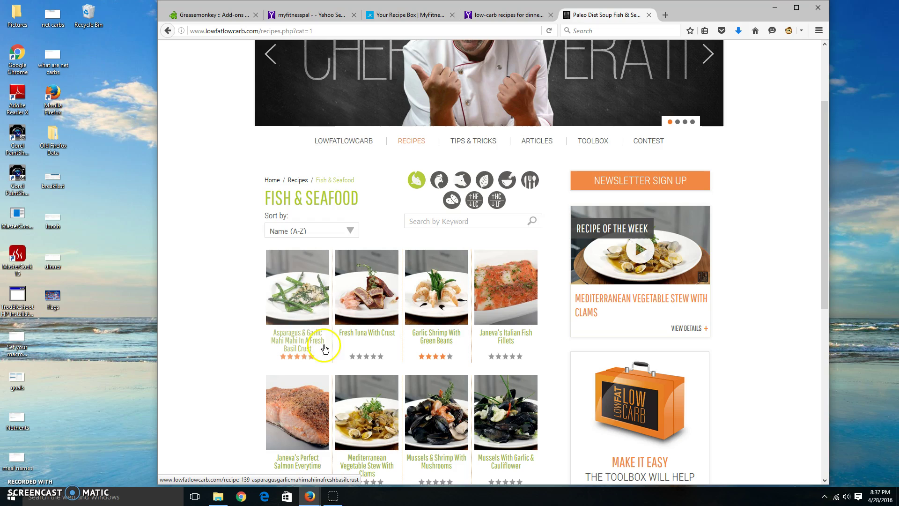
pyautogui.click(298, 338)
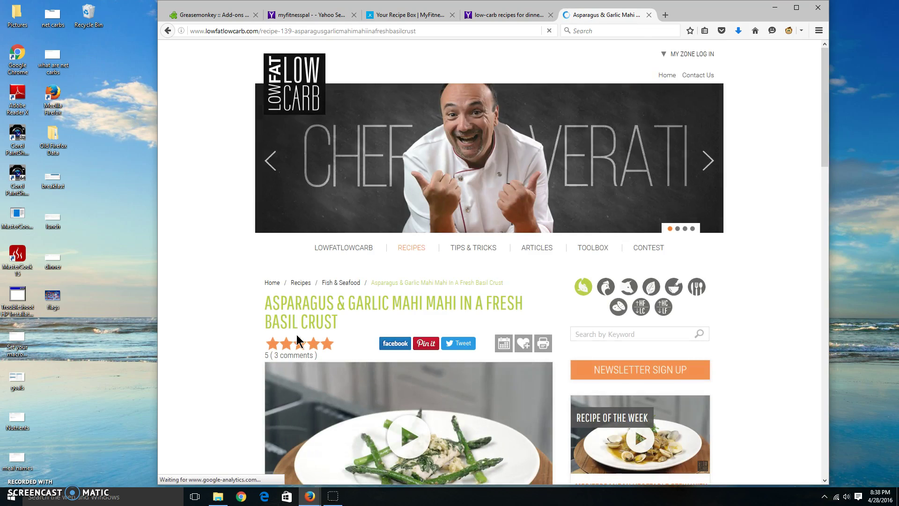
pyautogui.scroll(-3, 300, 337)
pyautogui.scroll(-5, 303, 342)
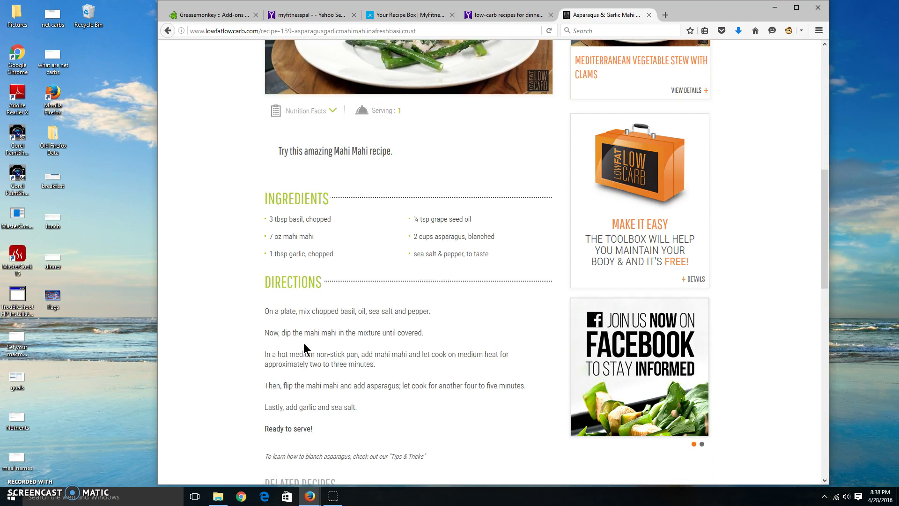
pyautogui.scroll(2, 306, 197)
pyautogui.scroll(2, 307, 197)
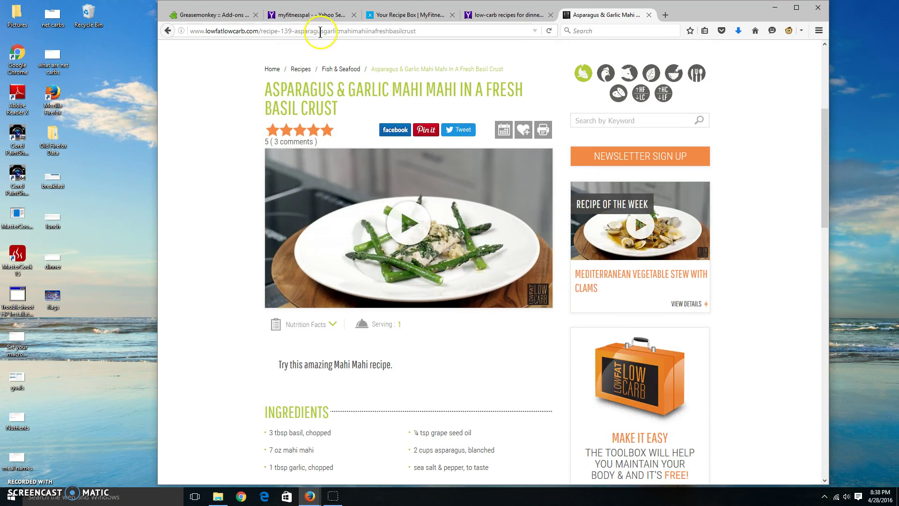
# - Copy the mahi mahi recipe's web address and import the recipe with it in MyFitnessPal's Recipe Importer
pyautogui.click(321, 31)
pyautogui.rightClick(320, 32)
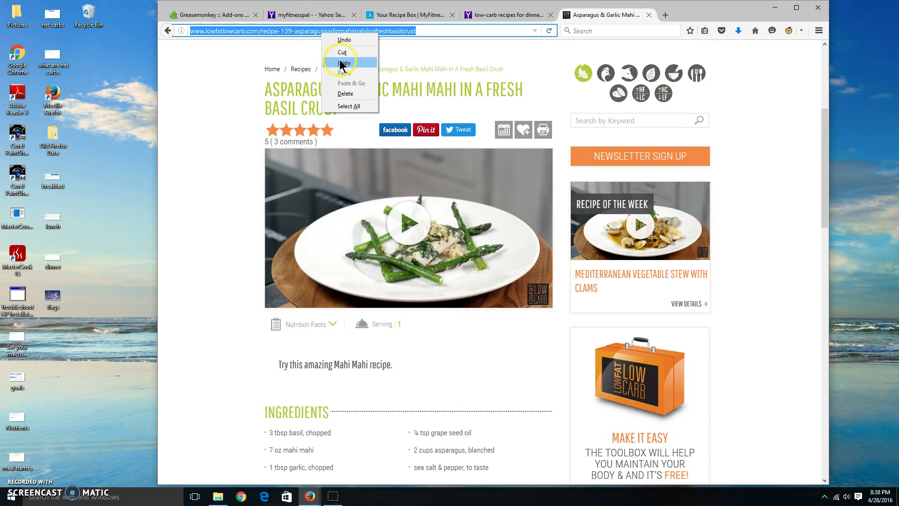
pyautogui.click(344, 63)
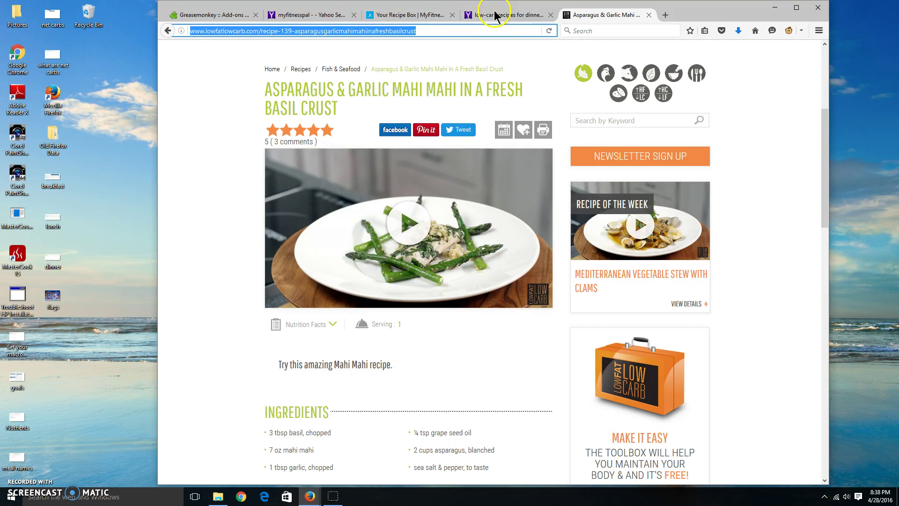
pyautogui.click(424, 14)
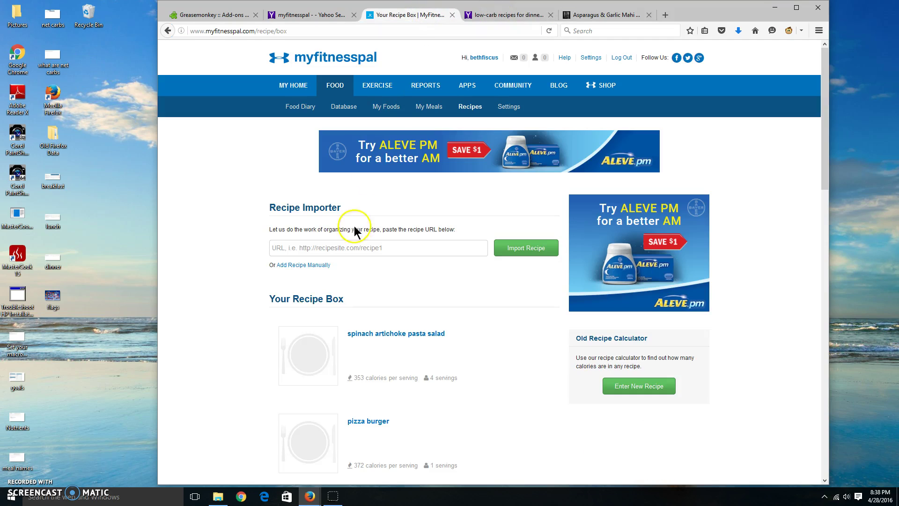
pyautogui.rightClick(284, 249)
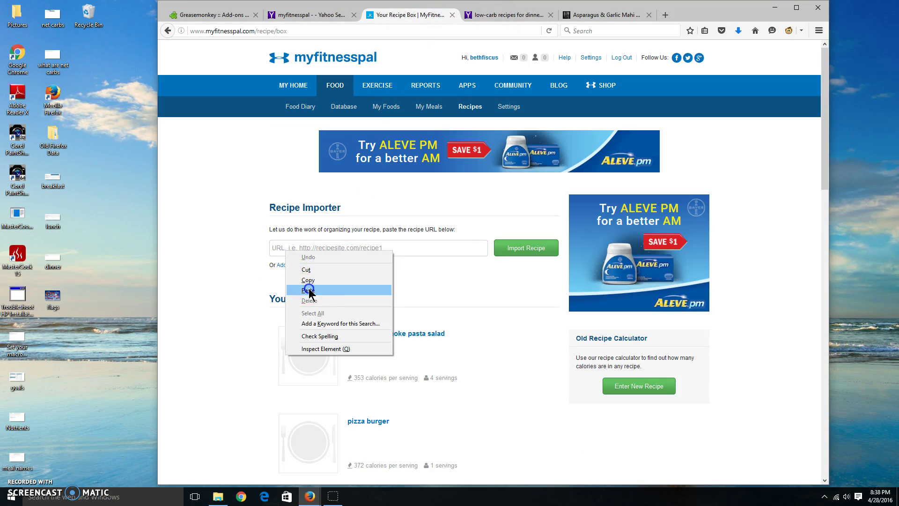
pyautogui.click(309, 288)
pyautogui.click(514, 248)
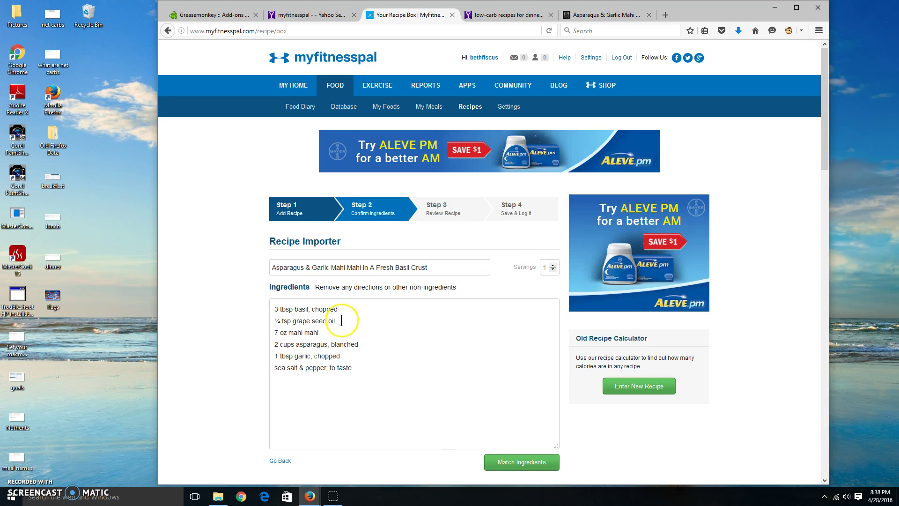
# - Remove "sea salt & pepper, to taste" from the imported ingredients and try to match the remaining ones
pyautogui.click(365, 369)
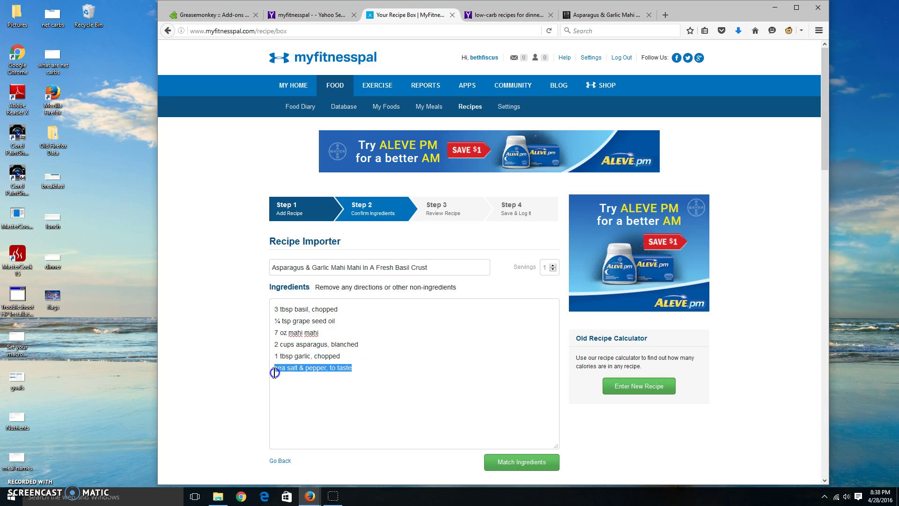
pyautogui.press('BackSpace')
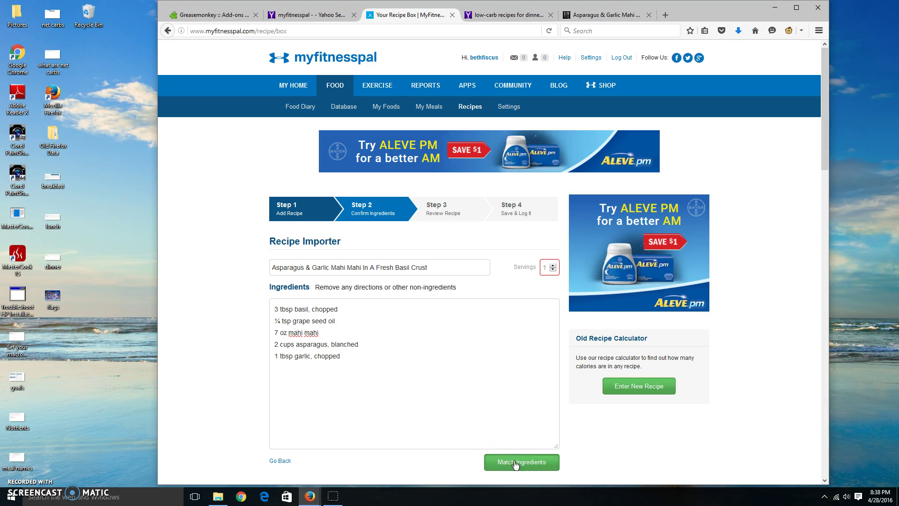
pyautogui.scroll(-2, 524, 361)
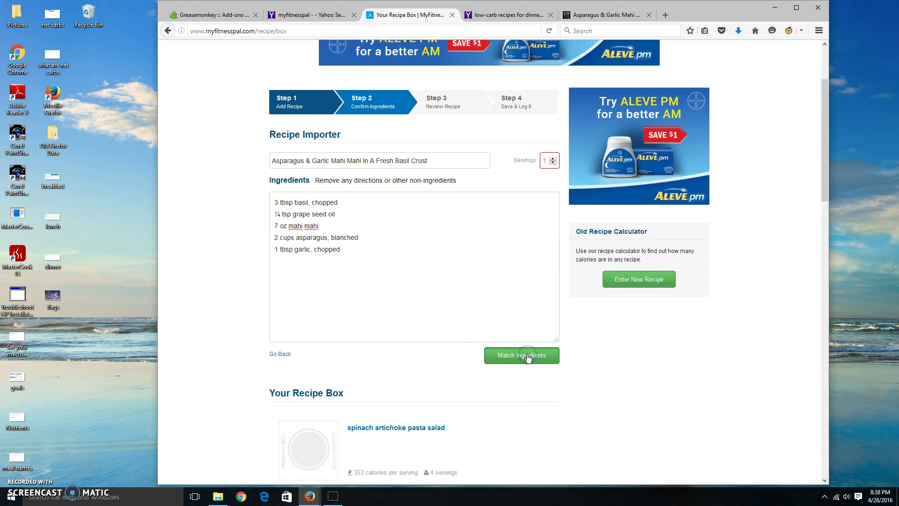
pyautogui.click(524, 359)
pyautogui.click(529, 359)
# - Check the serving count on the original recipe page, set the imported recipe's servings to 1 and match the ingredients
pyautogui.click(548, 163)
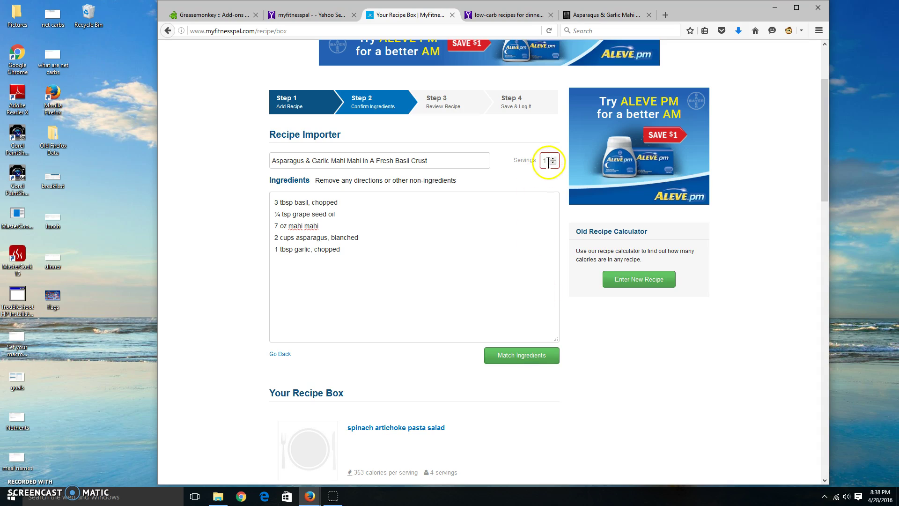
pyautogui.click(554, 159)
pyautogui.click(554, 159)
pyautogui.click(600, 16)
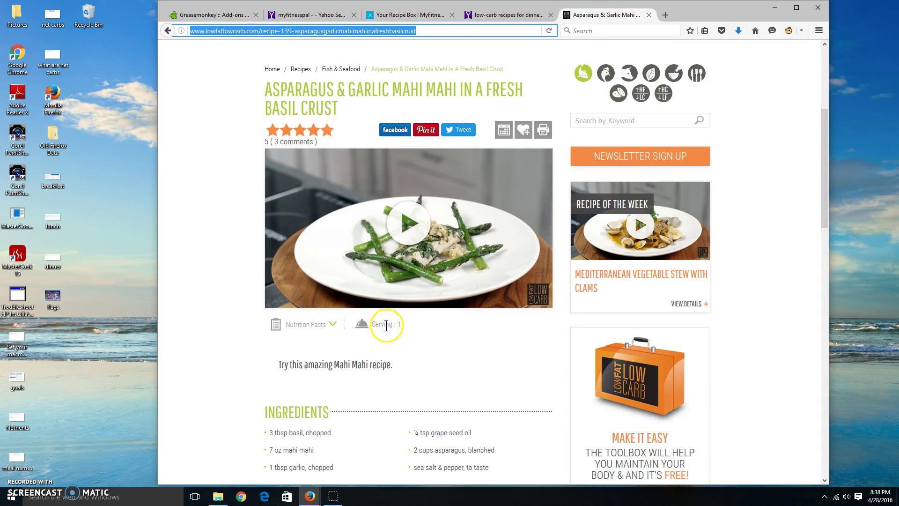
pyautogui.moveTo(523, 17); pyautogui.dragTo(413, 5)
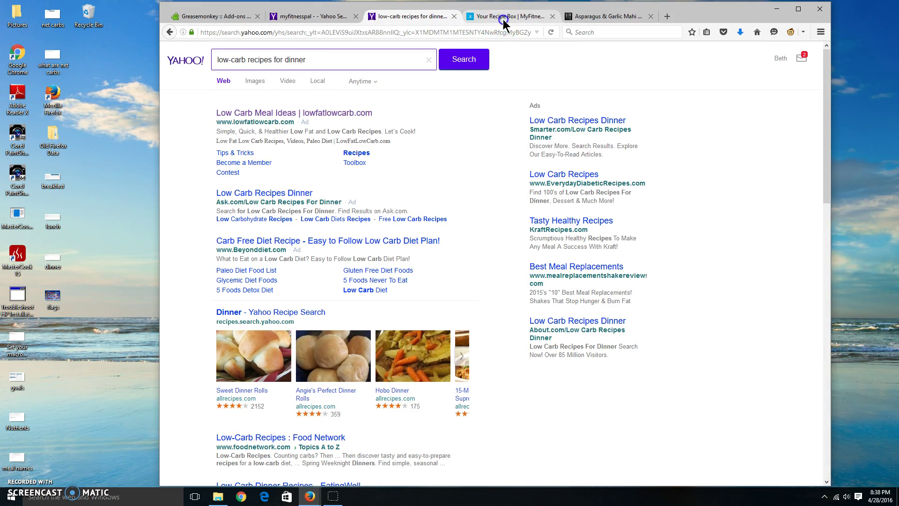
pyautogui.click(504, 19)
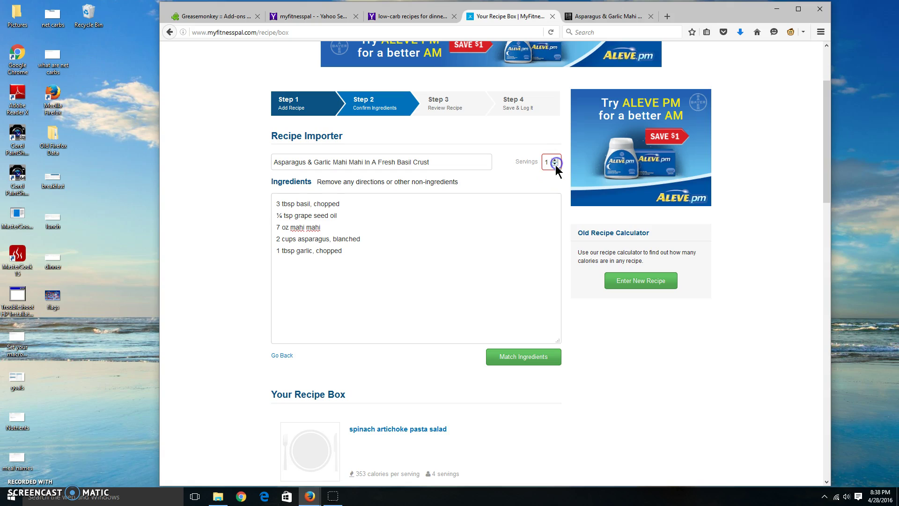
pyautogui.click(513, 363)
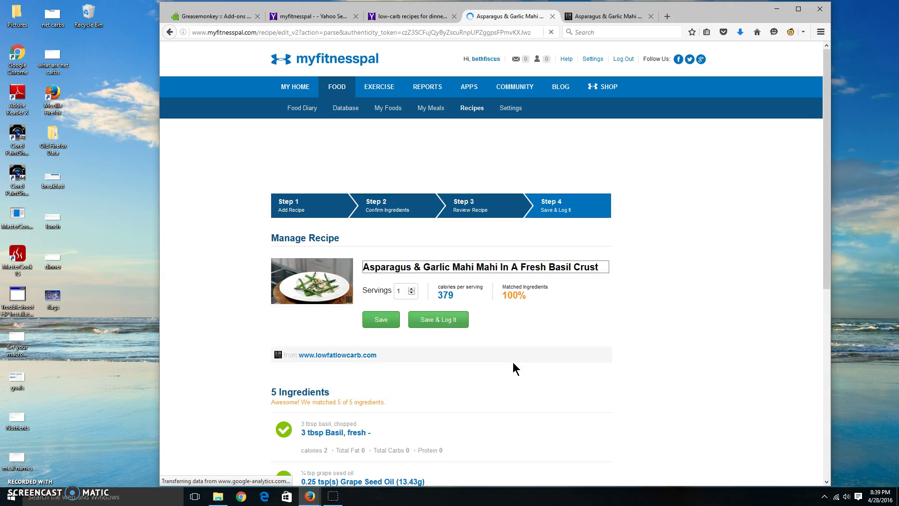
# - Save the imported mahi mahi recipe and log 1.0 serving of it to today's 1-4 meal
pyautogui.scroll(-2, 513, 363)
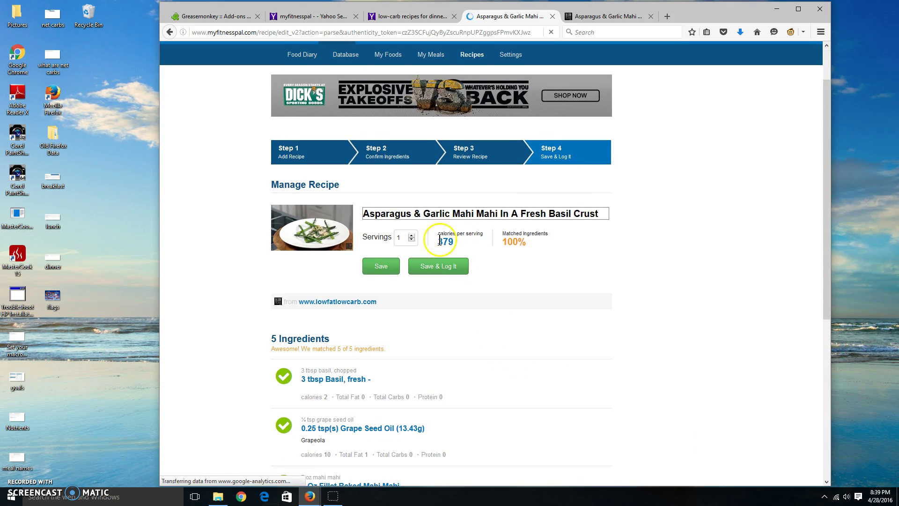
pyautogui.scroll(-4, 498, 381)
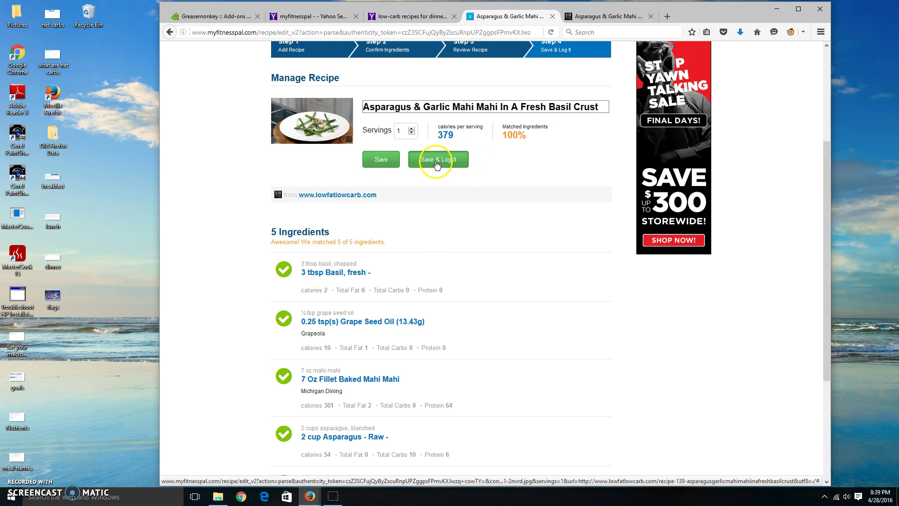
pyautogui.click(436, 162)
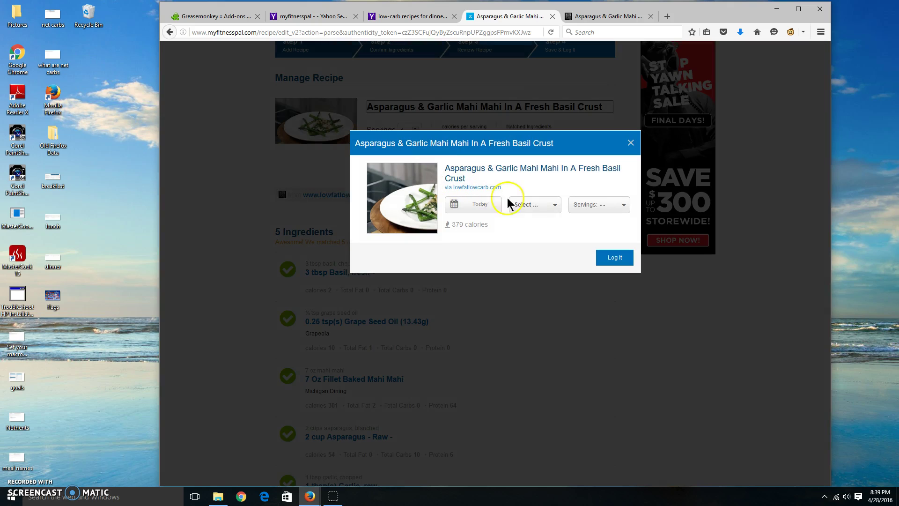
pyautogui.click(524, 204)
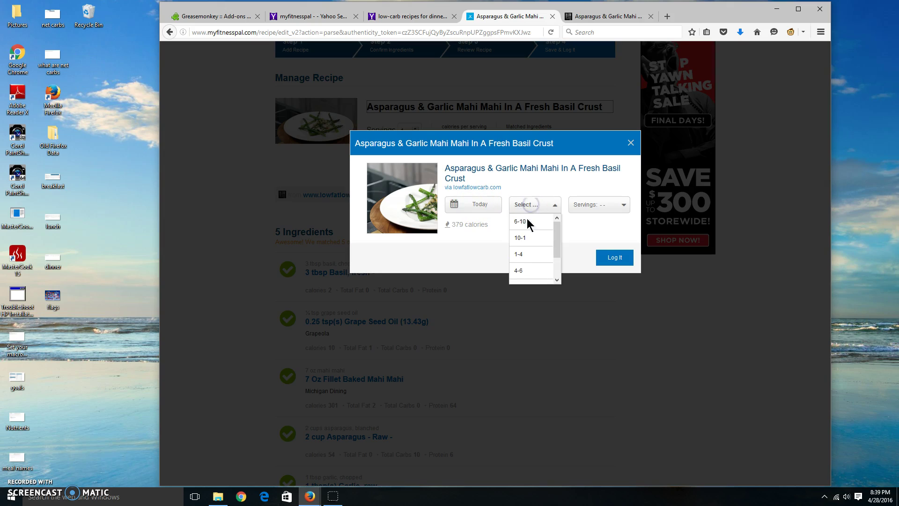
pyautogui.click(520, 253)
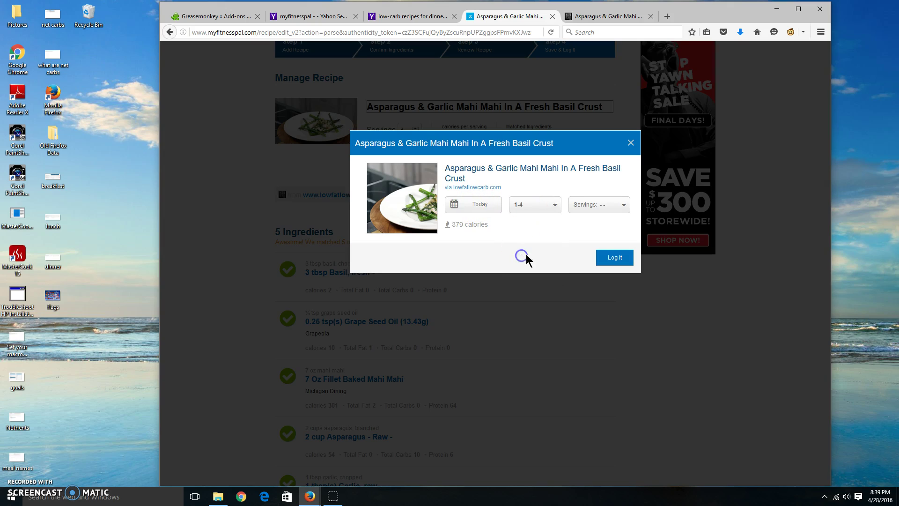
pyautogui.click(593, 206)
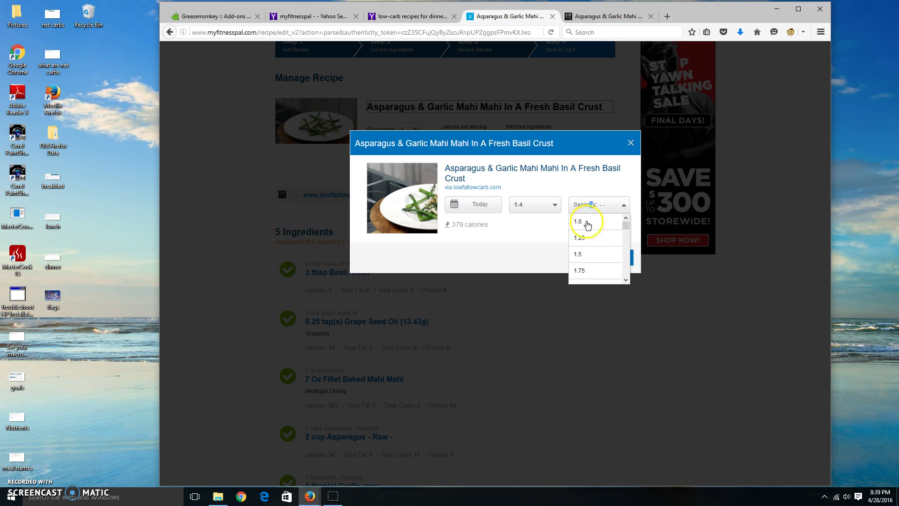
pyautogui.click(589, 224)
pyautogui.click(612, 257)
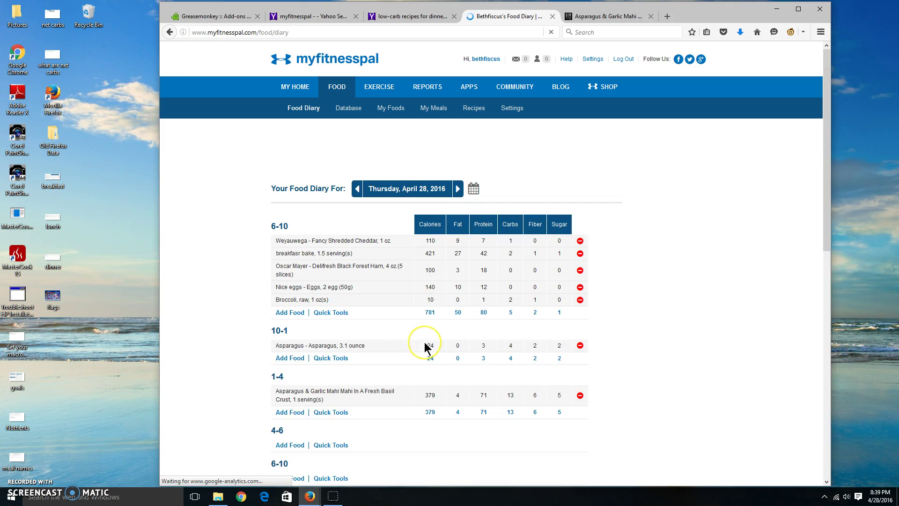
pyautogui.scroll(-3, 421, 342)
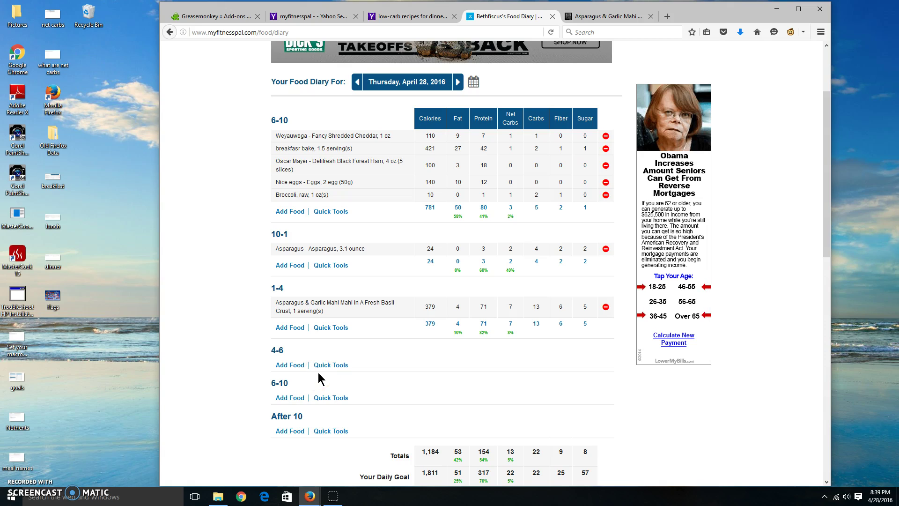
# - Search the food database for "atkins bar" and view the nutrition facts of the Atkins "Bar" entry
pyautogui.scroll(2, 318, 373)
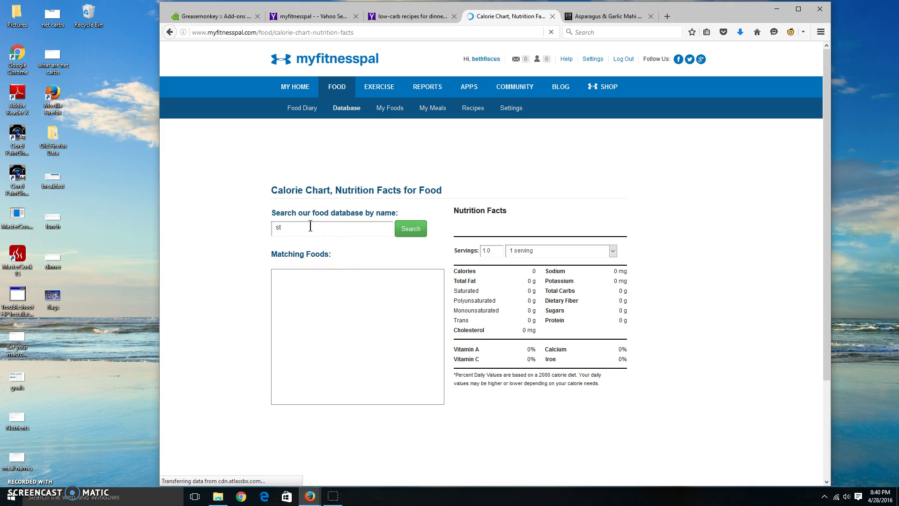
pyautogui.write('kins bar')
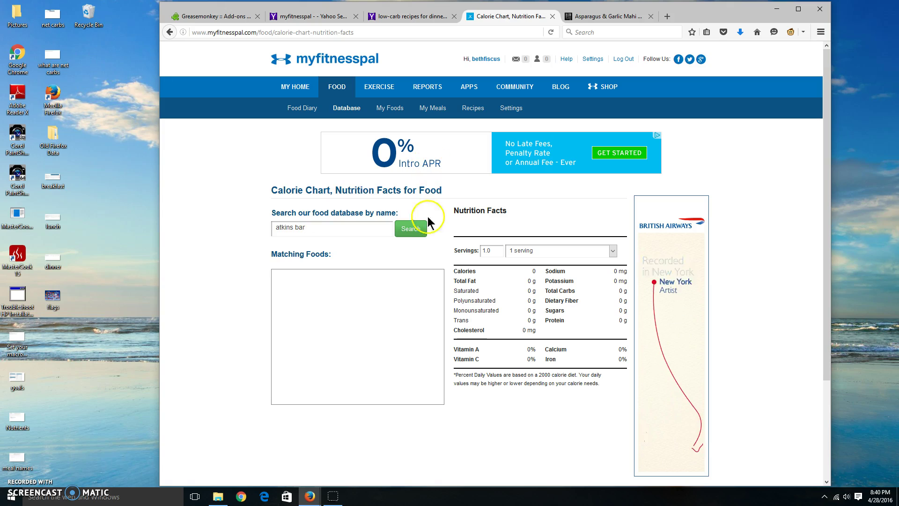
pyautogui.click(421, 233)
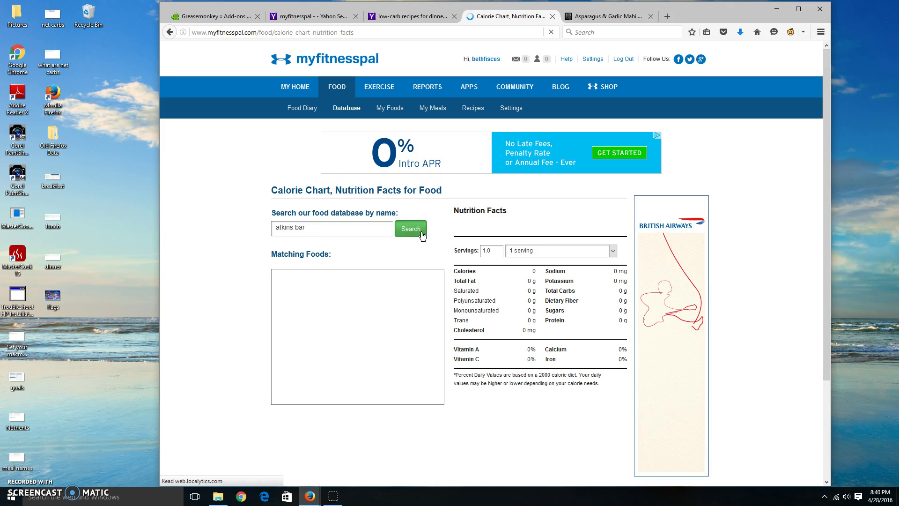
pyautogui.click(332, 289)
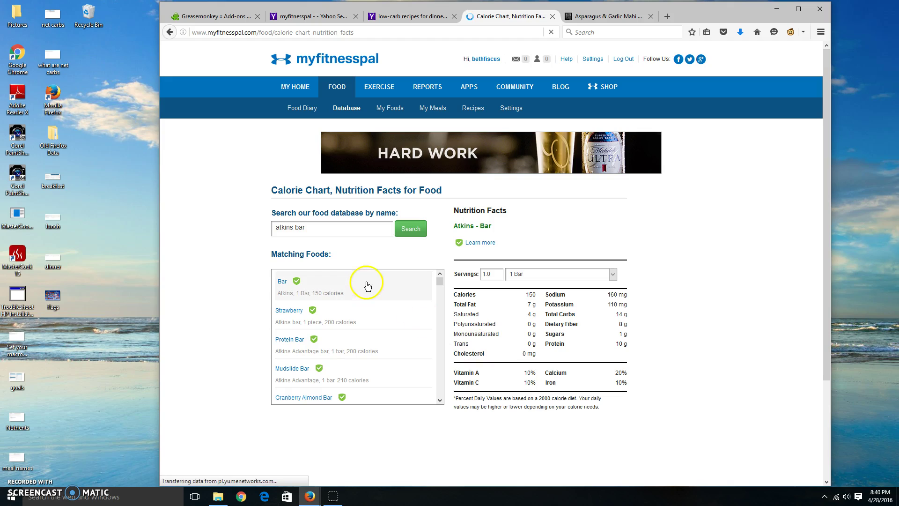
pyautogui.scroll(-1, 496, 327)
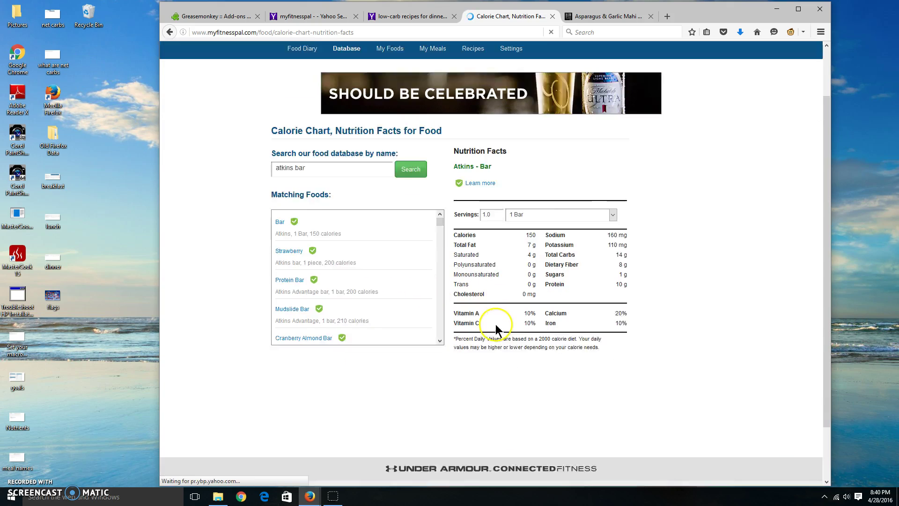
pyautogui.scroll(-1, 496, 327)
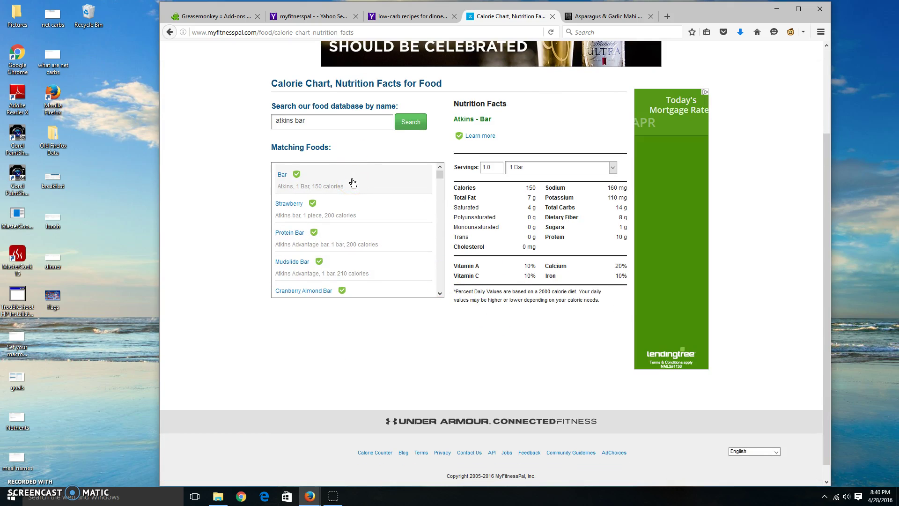
pyautogui.click(353, 183)
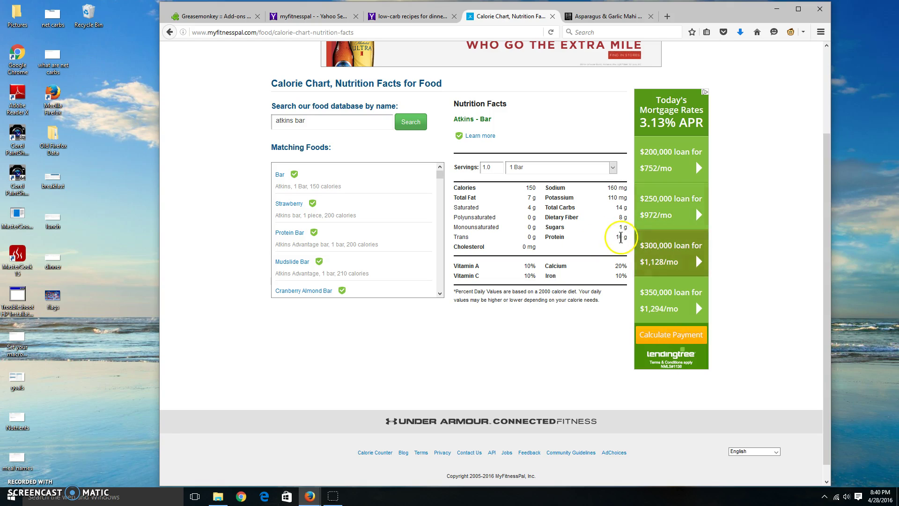
pyautogui.scroll(3, 615, 243)
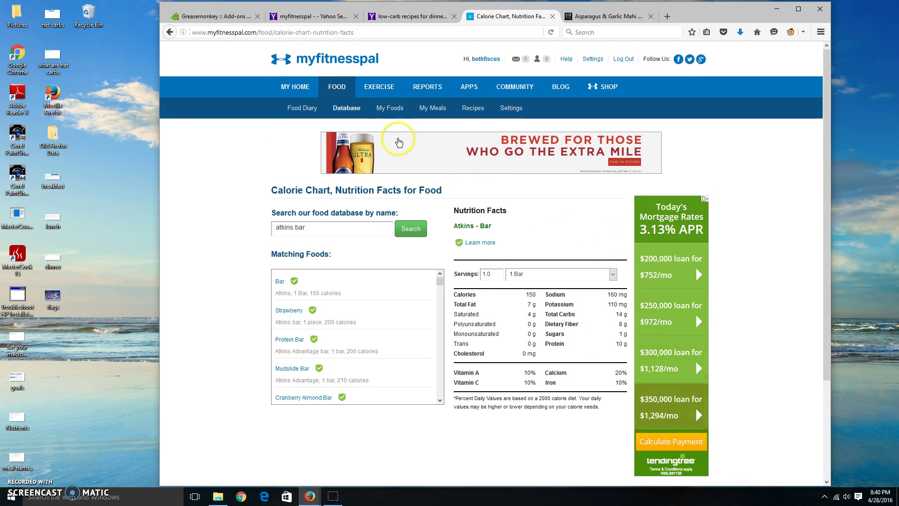
# - Find "atkins bar" for the 4-6 meal in the food diary and add 1.0 serving of Atkins - Bar (1 Bar)
pyautogui.click(311, 110)
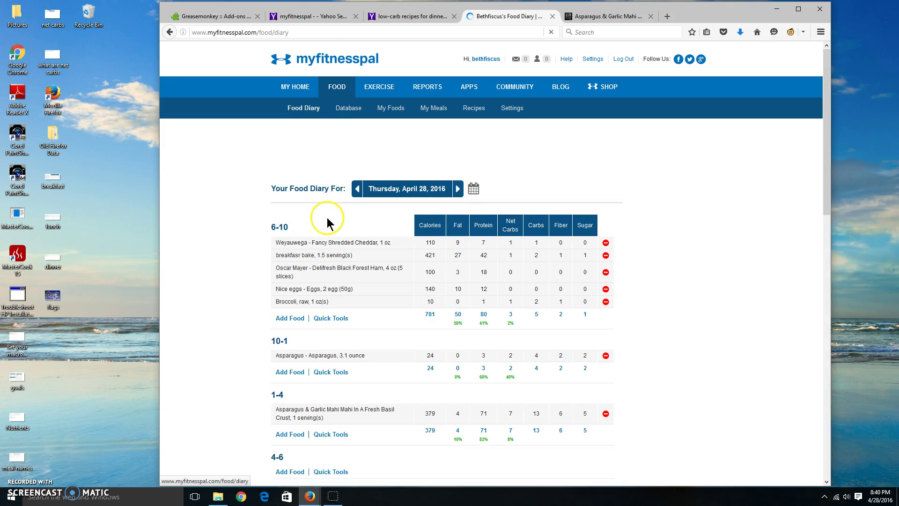
pyautogui.scroll(-2, 319, 342)
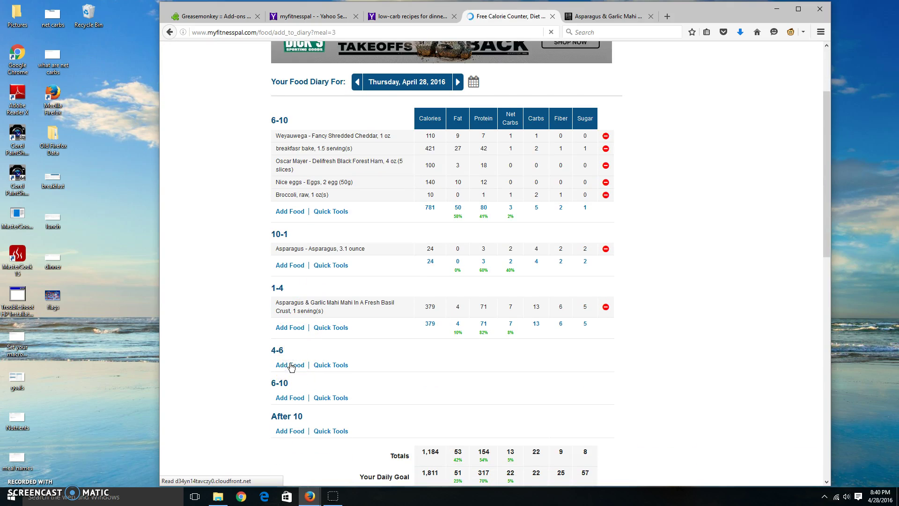
pyautogui.click(299, 230)
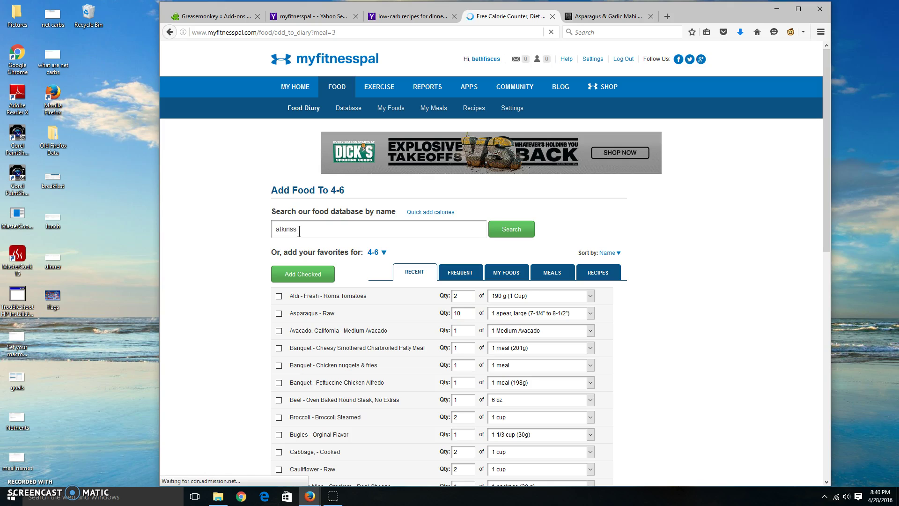
pyautogui.write('atkinss')
pyautogui.press('BackSpace')
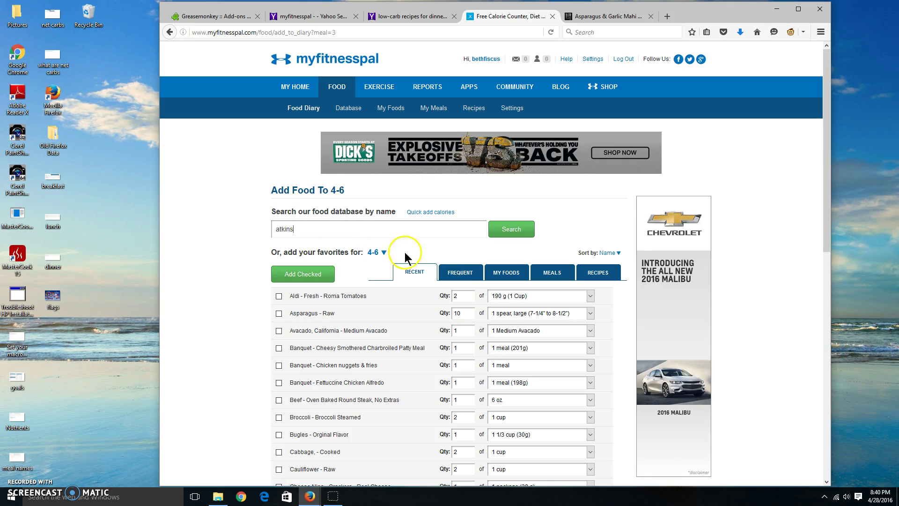
pyautogui.click(514, 232)
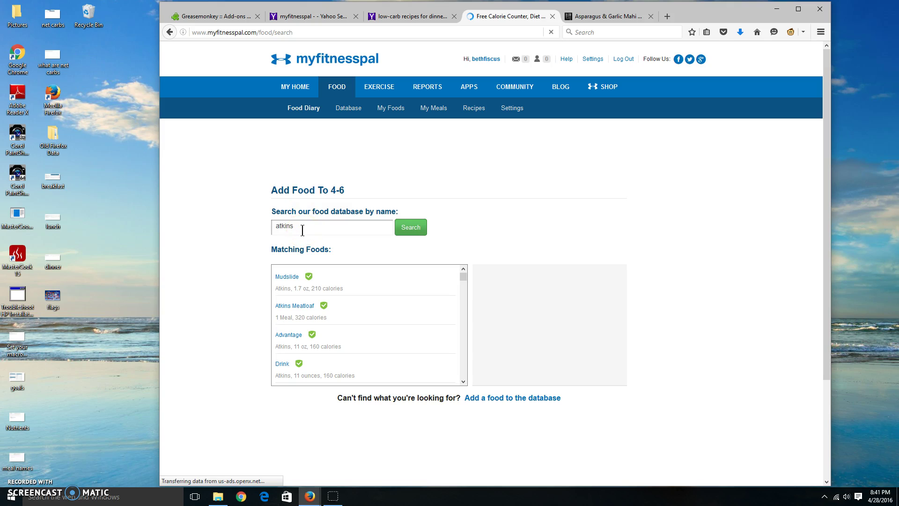
pyautogui.write('bar')
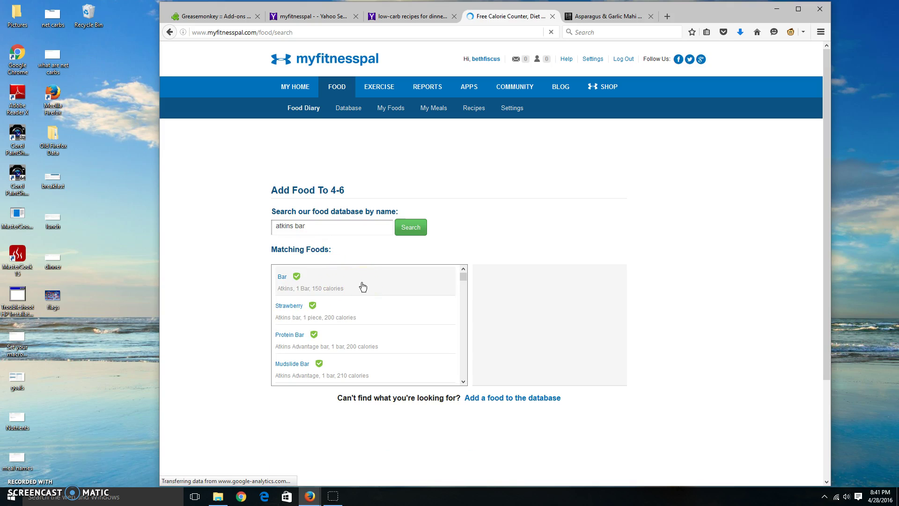
pyautogui.click(361, 285)
pyautogui.click(535, 375)
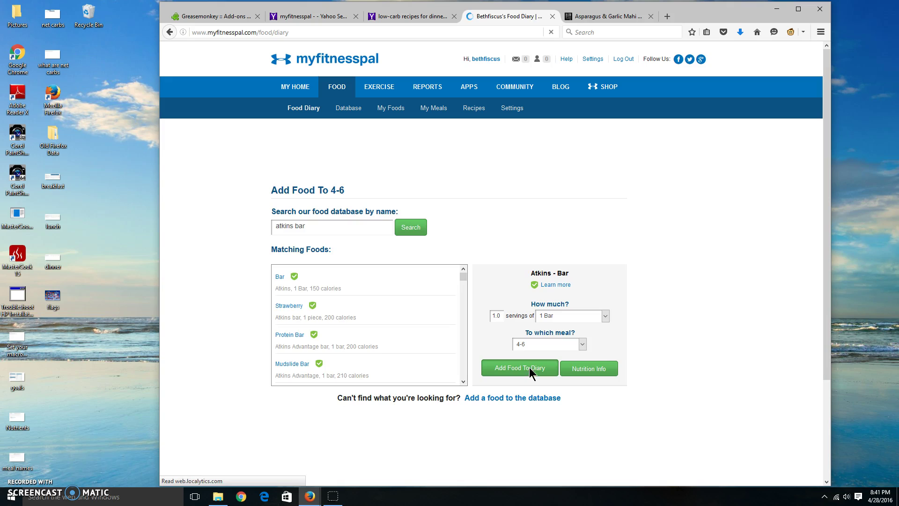
pyautogui.click(528, 374)
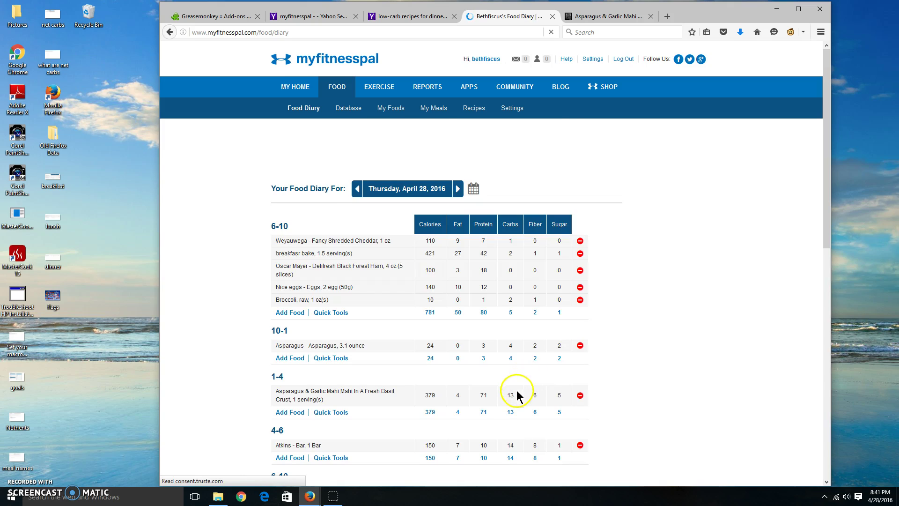
pyautogui.scroll(-2, 514, 396)
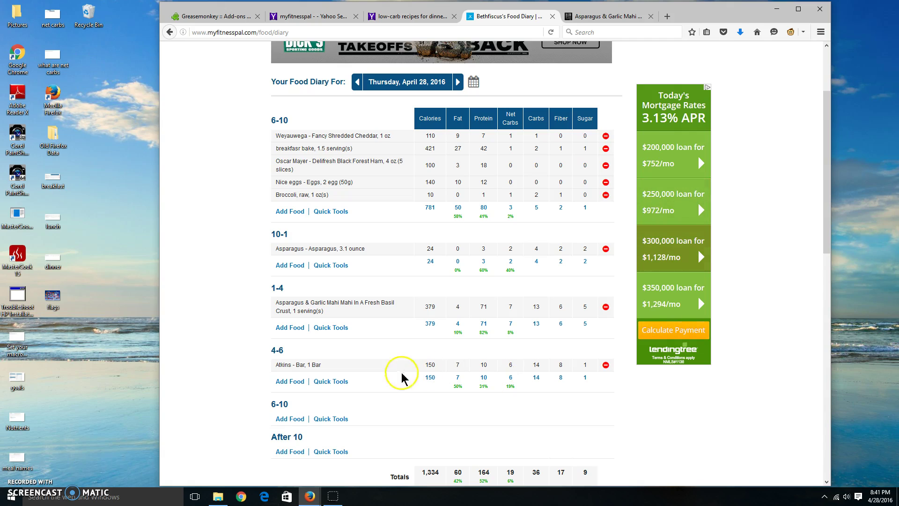
pyautogui.click(308, 385)
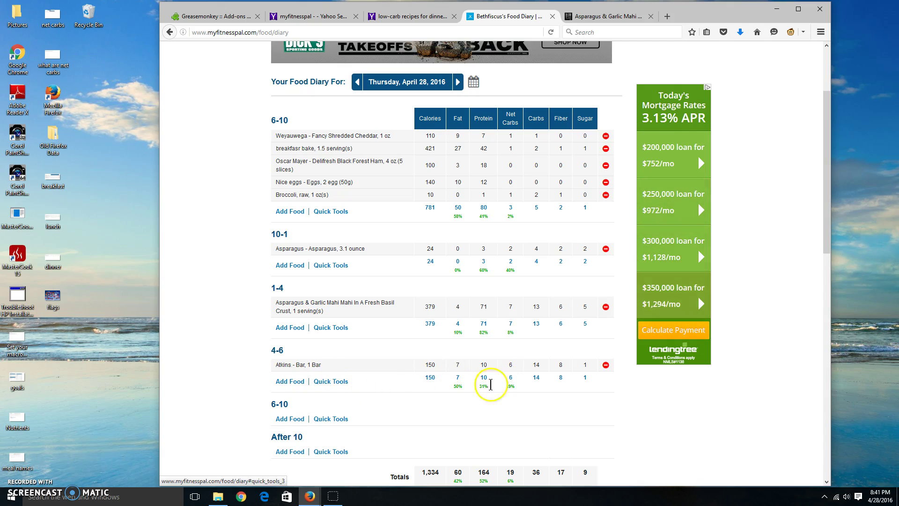
# - Go back in the food diary to Monday, April 25, 2016 and examine the Atkins bars' net carbs and the daily totals
pyautogui.scroll(2, 464, 356)
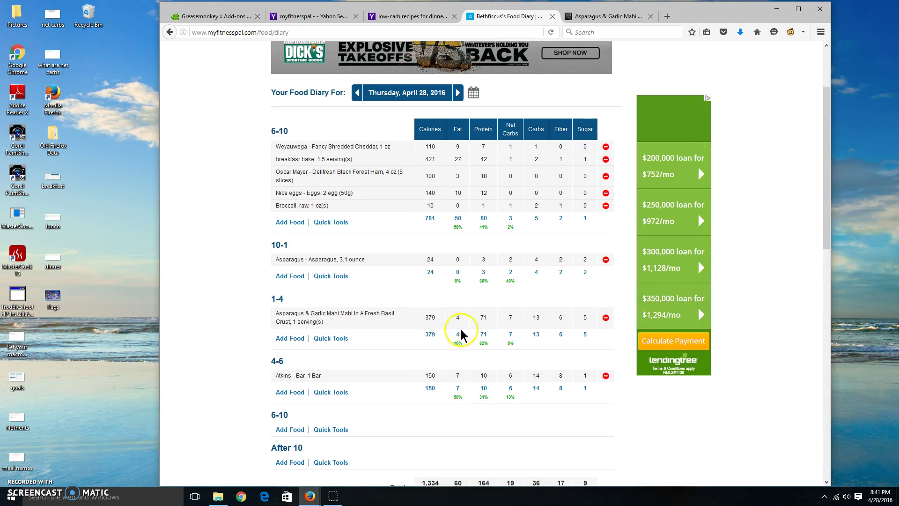
pyautogui.click(358, 136)
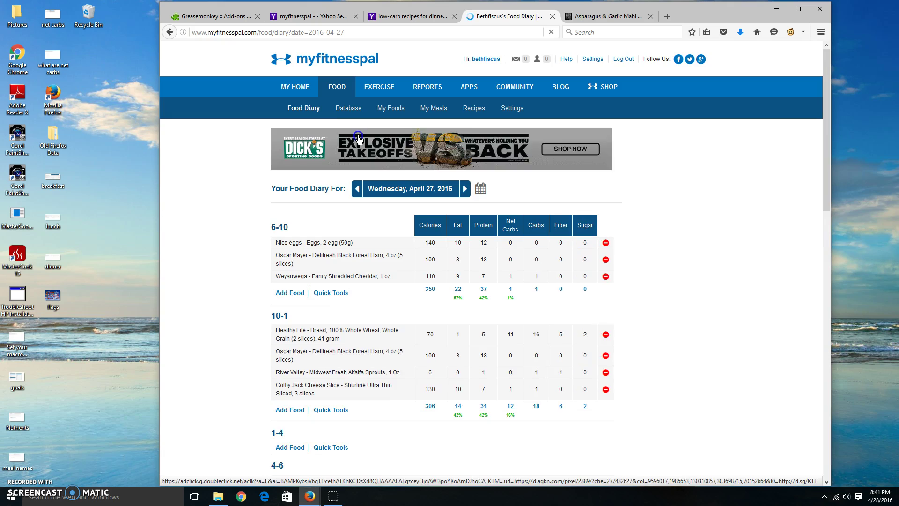
pyautogui.click(358, 141)
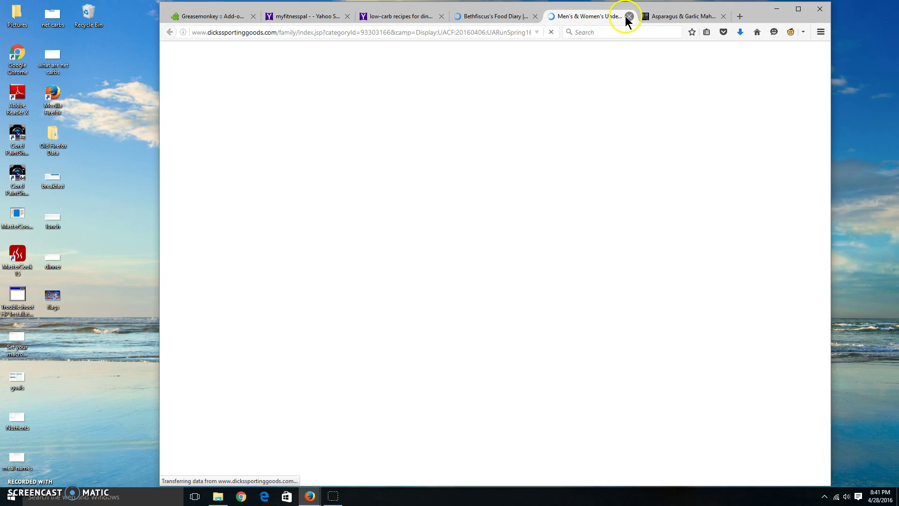
pyautogui.click(629, 17)
pyautogui.click(358, 192)
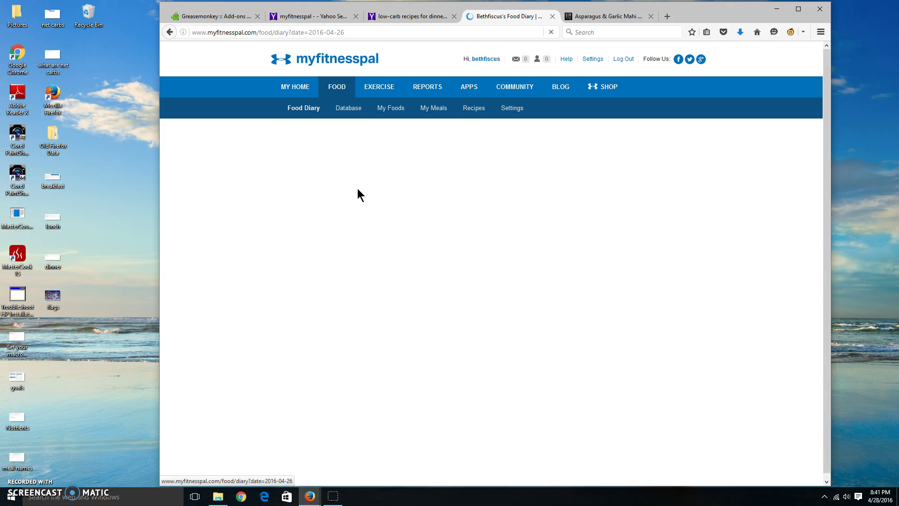
pyautogui.click(358, 189)
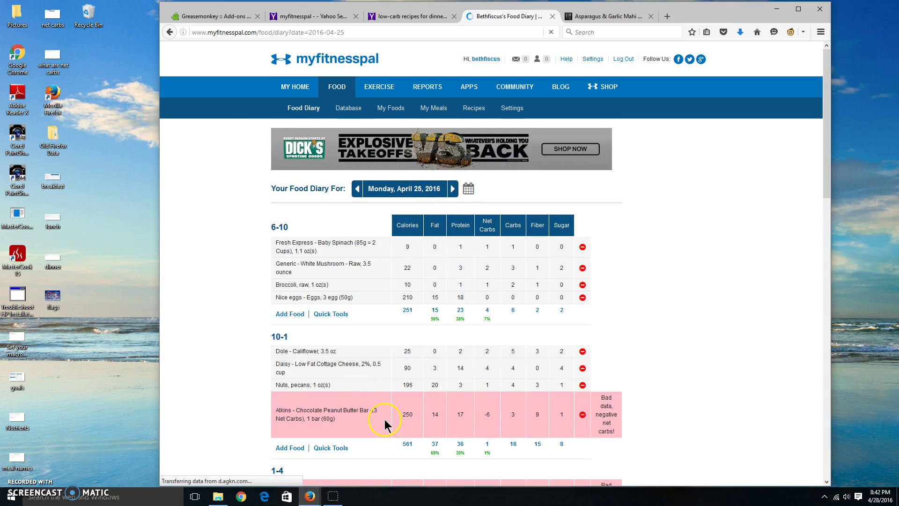
pyautogui.scroll(-2, 385, 424)
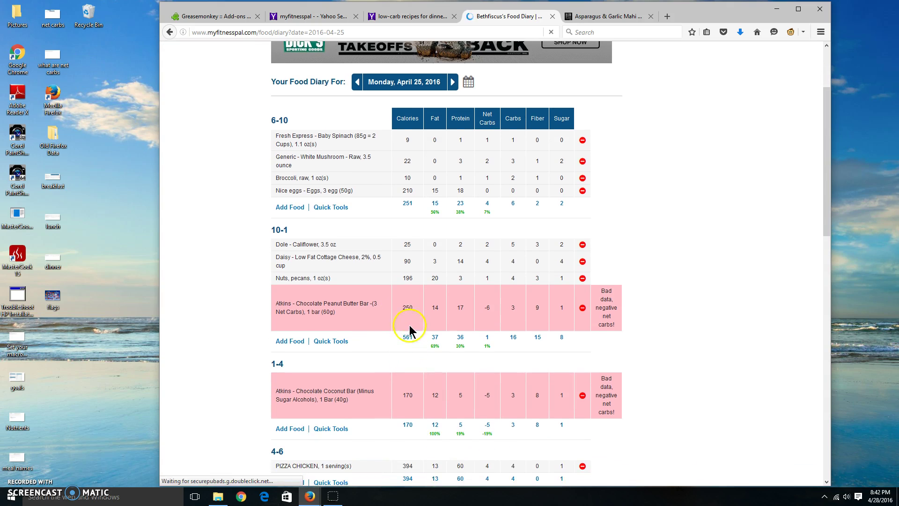
pyautogui.scroll(-1, 409, 325)
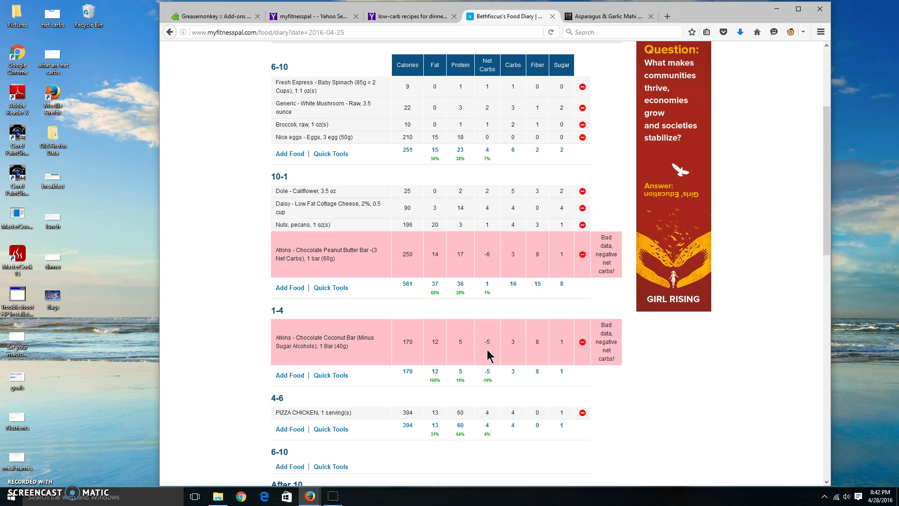
pyautogui.scroll(-2, 487, 350)
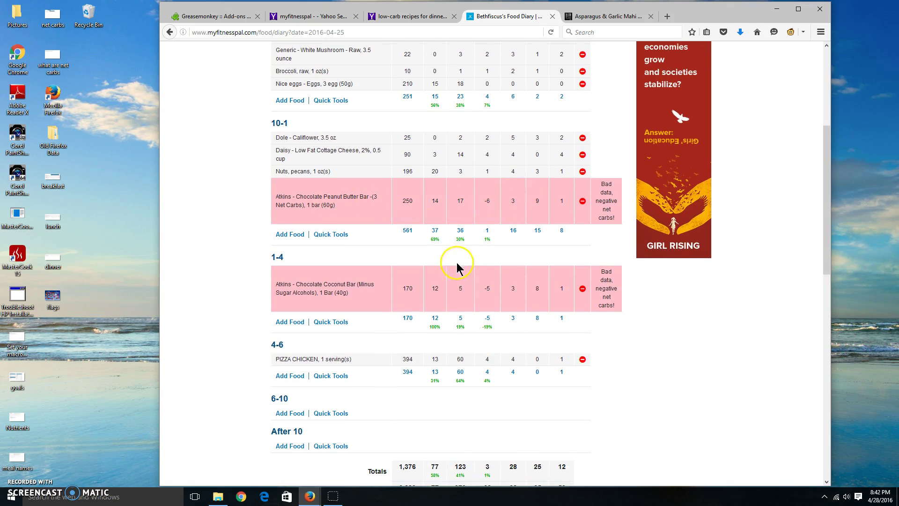
pyautogui.scroll(-2, 499, 296)
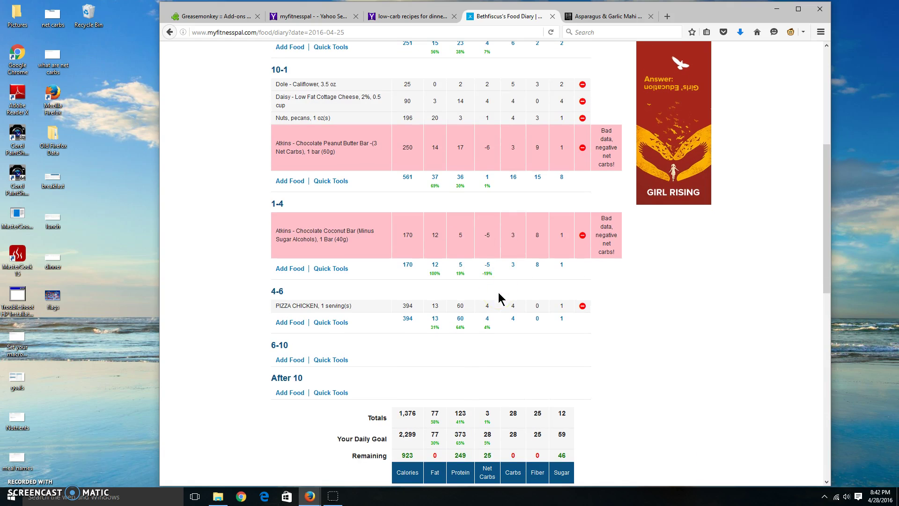
# - Open the food diary settings and review the tracked nutrients, default add food view, meal names and calorie adjustment options
pyautogui.scroll(10, 382, 335)
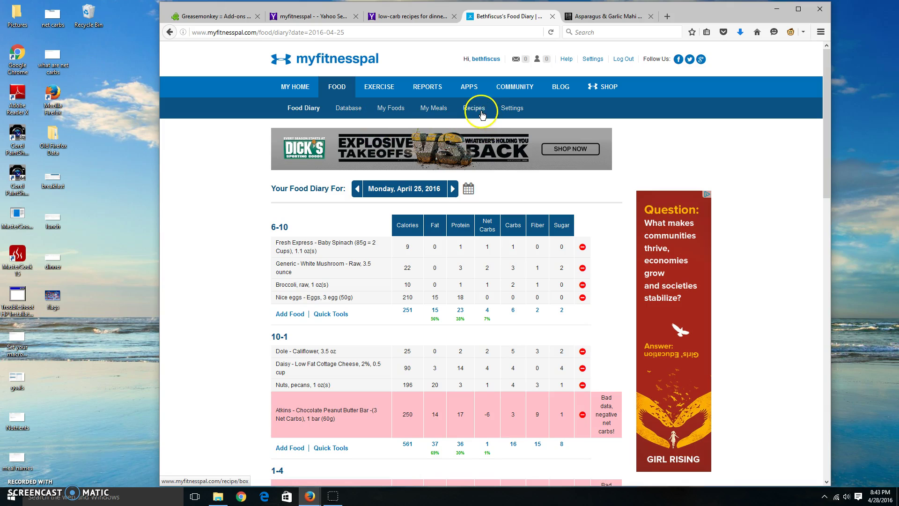
pyautogui.click(501, 111)
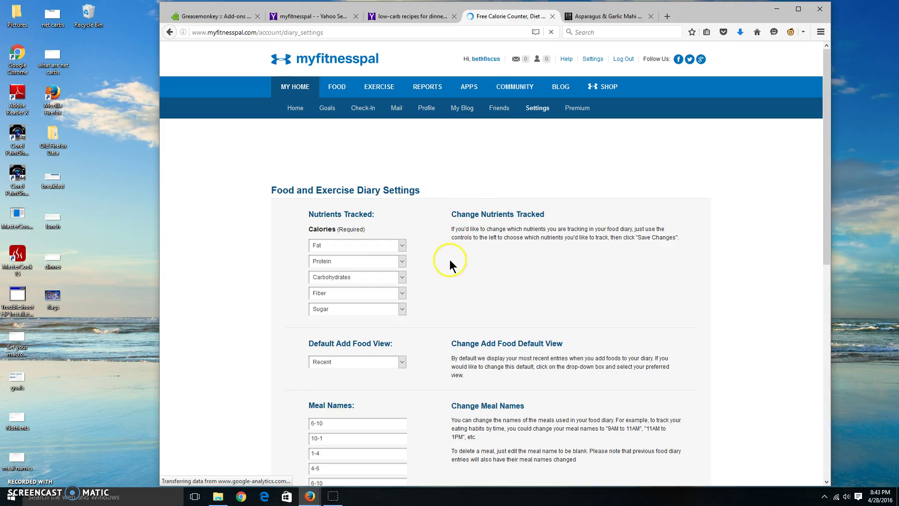
pyautogui.scroll(-5, 440, 293)
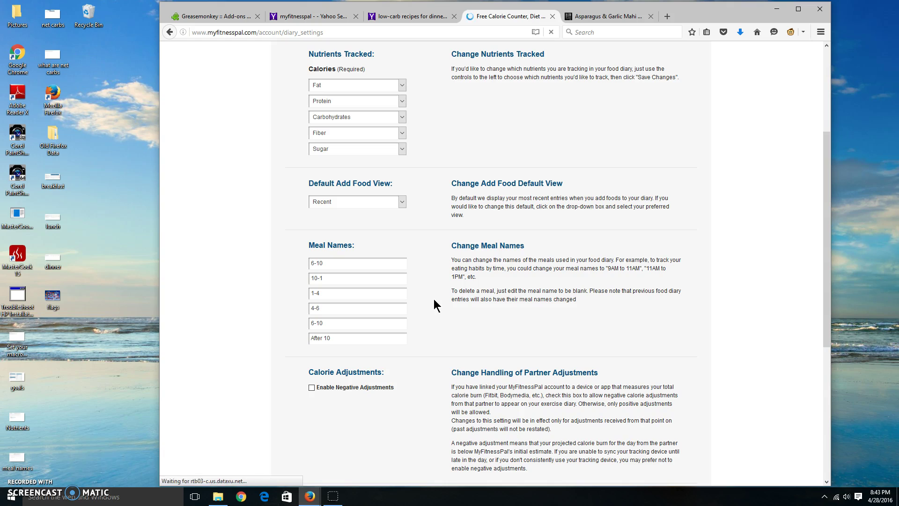
pyautogui.scroll(3, 434, 299)
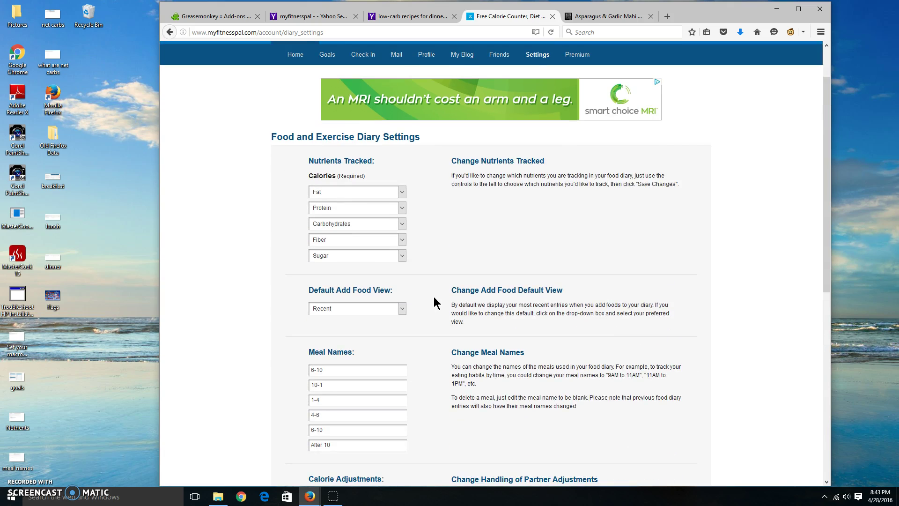
pyautogui.scroll(1, 434, 298)
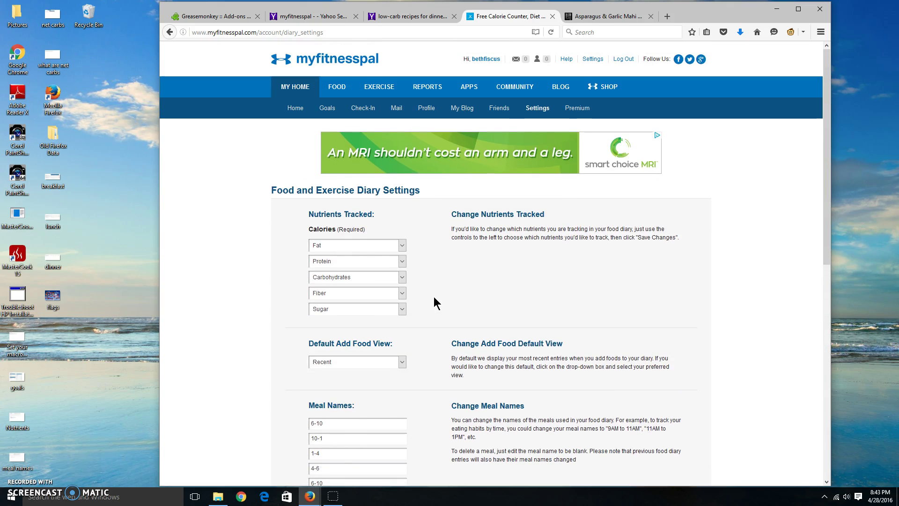
# - View the daily calorie summary on the home page, and examine the cardiovascular and strength training sections of today's exercise diary
pyautogui.click(296, 87)
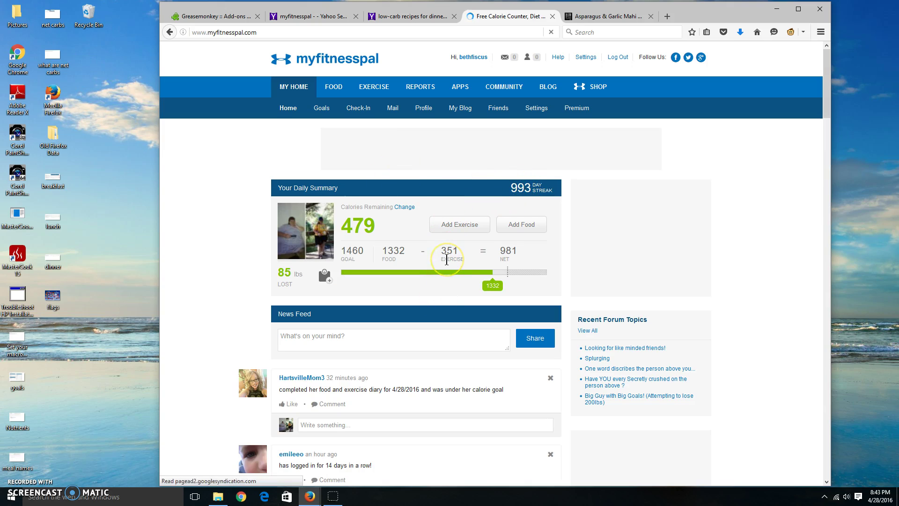
pyautogui.click(375, 88)
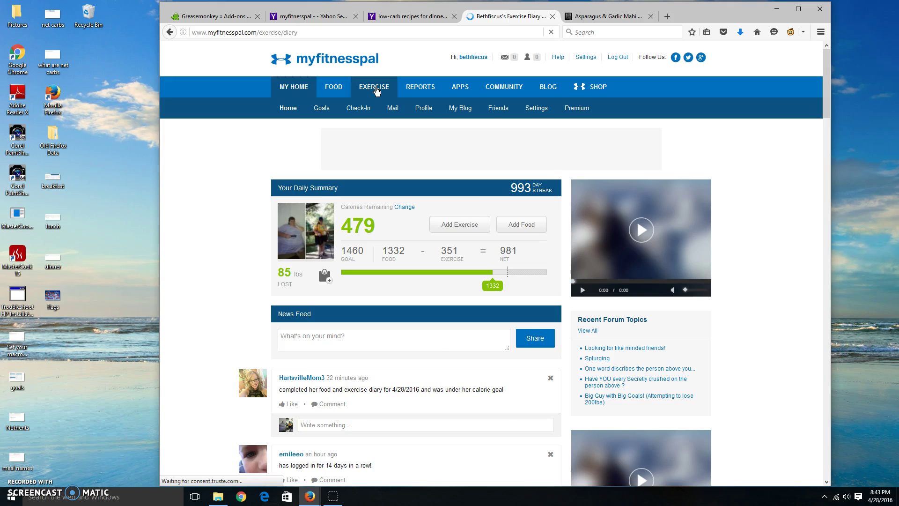
pyautogui.click(318, 255)
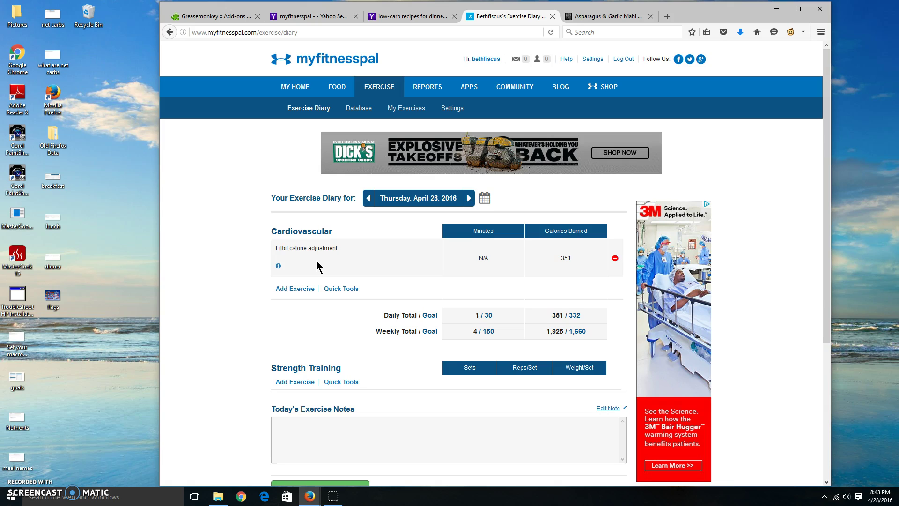
pyautogui.scroll(-4, 320, 313)
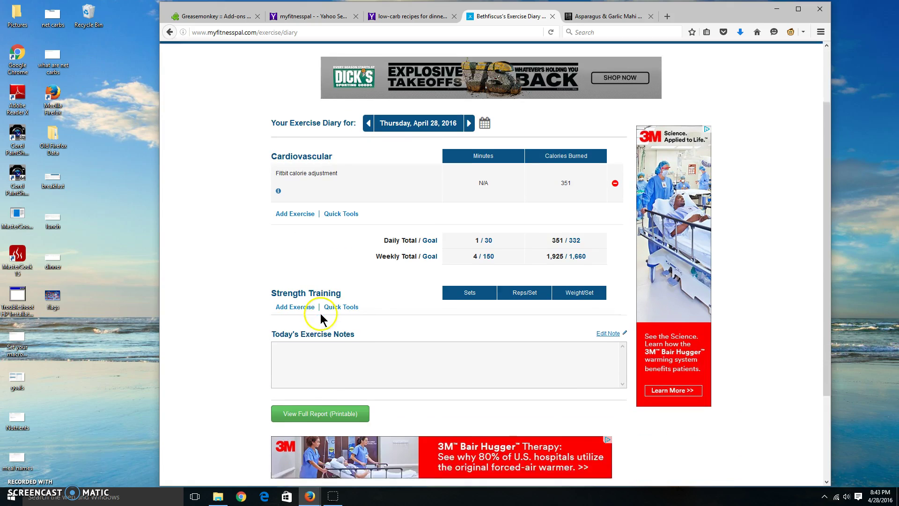
pyautogui.click(320, 317)
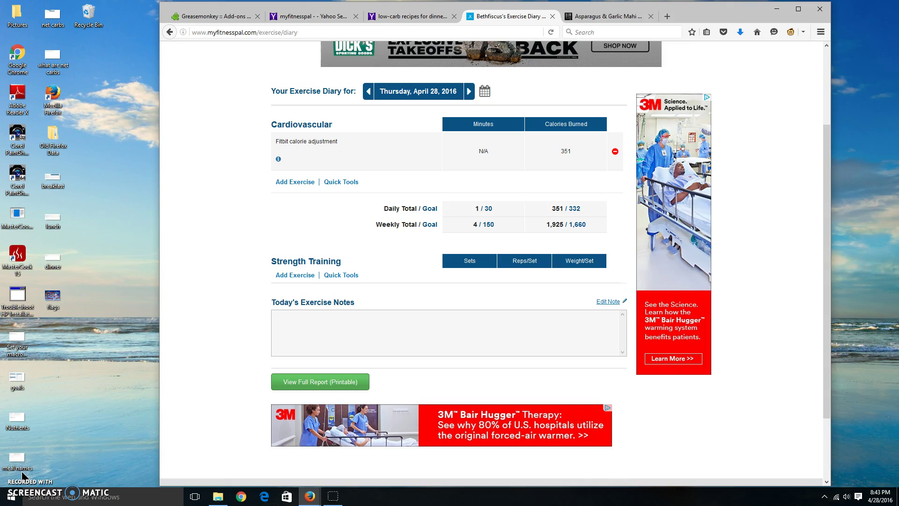
pyautogui.click(281, 248)
# - Return to the home page, and review the logged meals and net carbs in today's food diary
pyautogui.scroll(3, 281, 248)
pyautogui.click(297, 89)
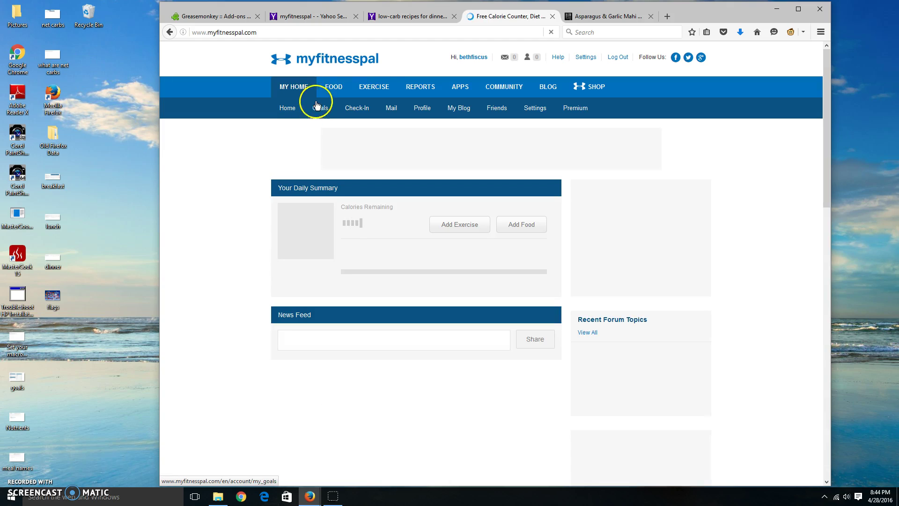
pyautogui.click(336, 113)
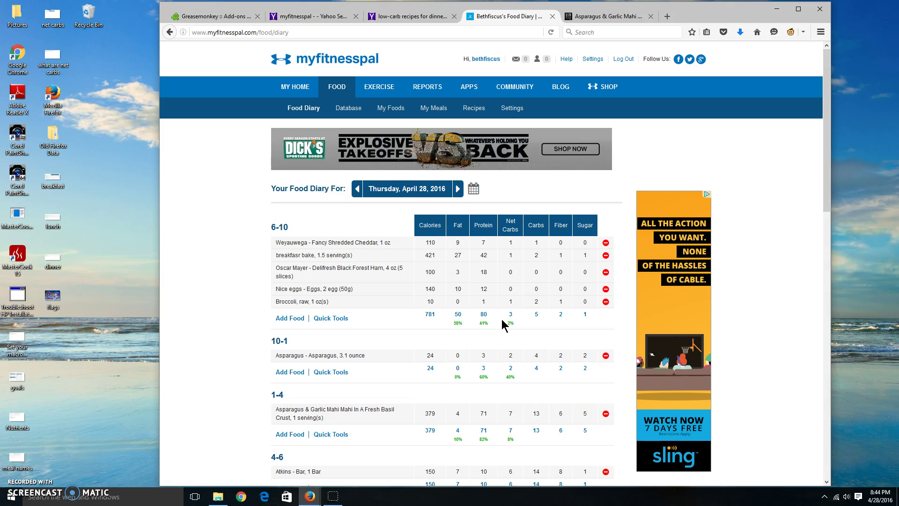
pyautogui.scroll(-3, 502, 328)
pyautogui.click(134, 165)
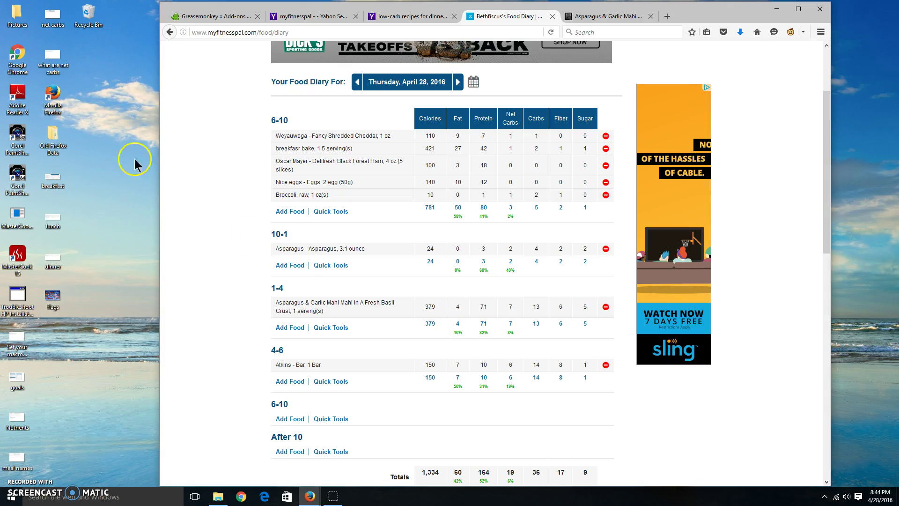
pyautogui.scroll(1, 428, 323)
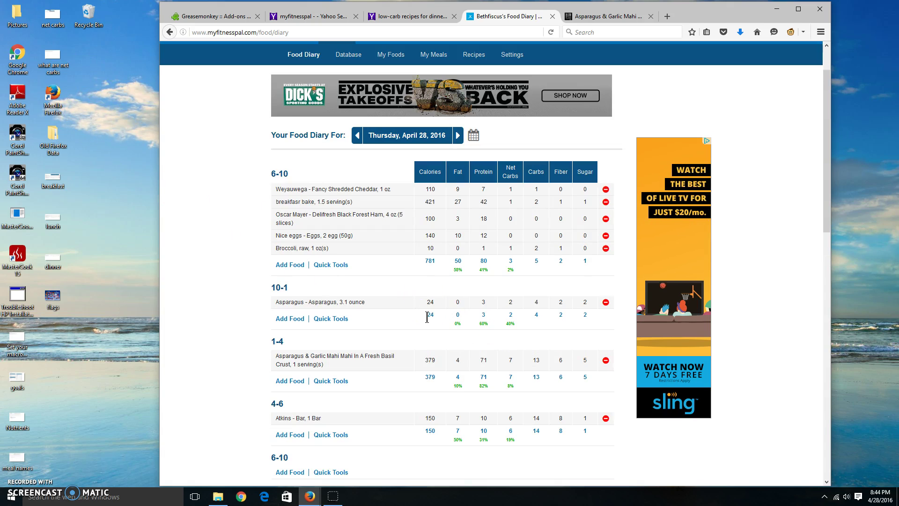
pyautogui.scroll(-1, 426, 328)
pyautogui.scroll(1, 364, 367)
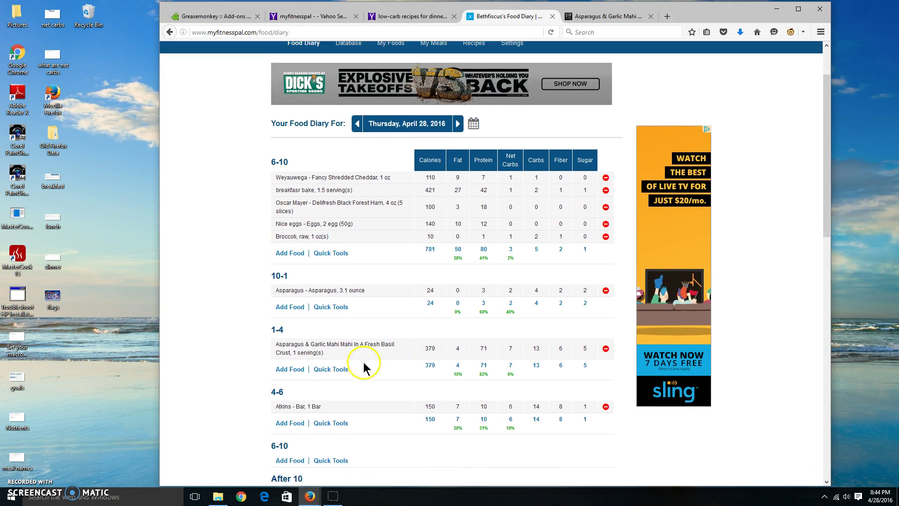